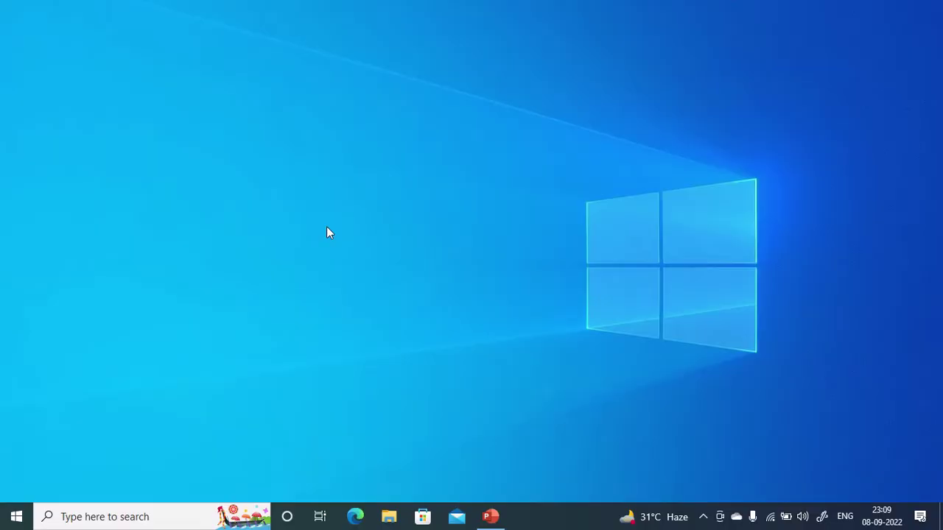
Step: Launch Excel from the desktop, create a blank workbook, and dismiss the licence notice
click(196, 517)
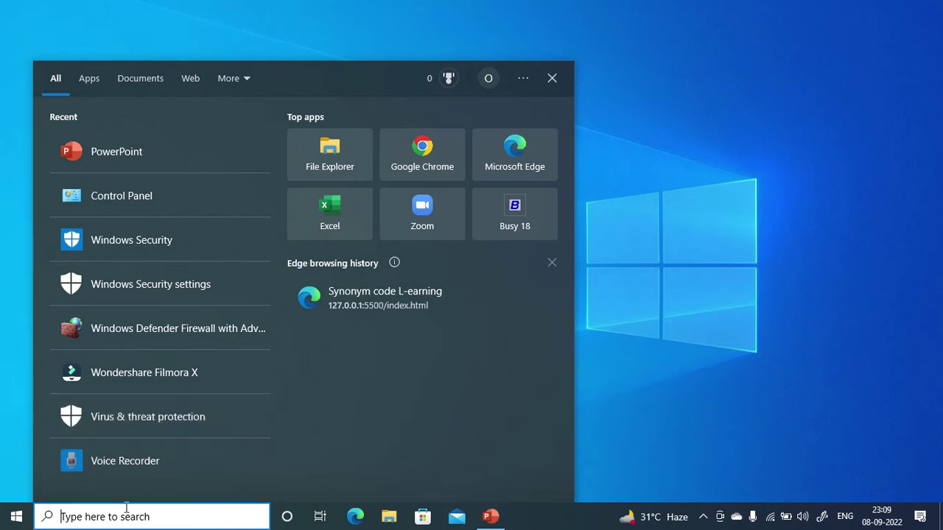
text(excel)
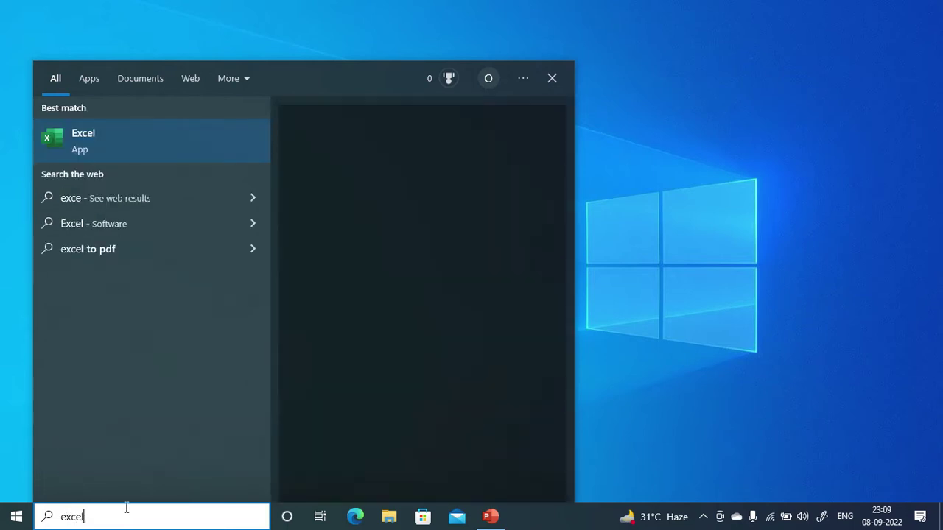
click(105, 144)
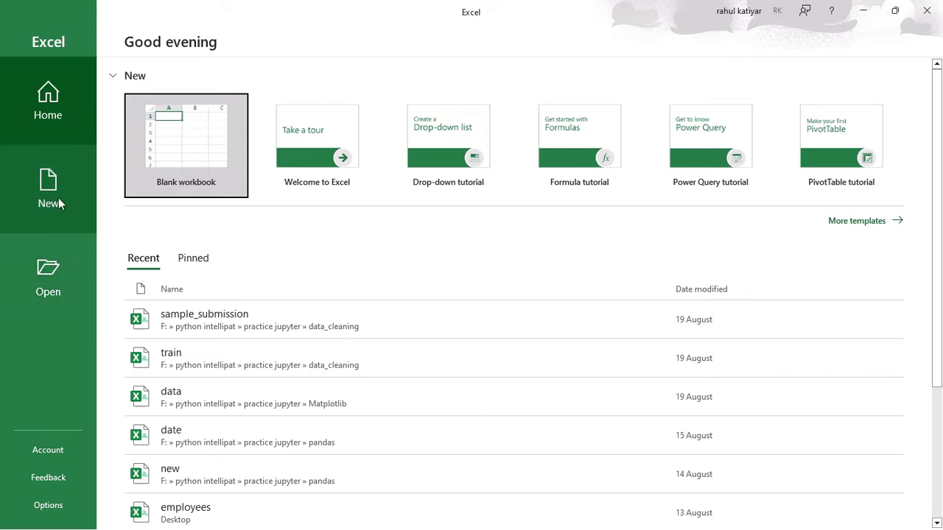
click(186, 153)
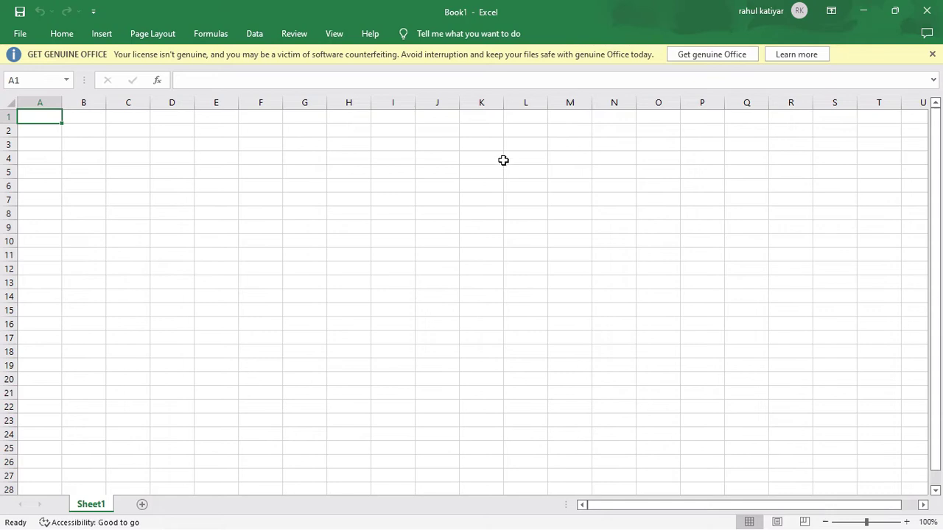
click(933, 56)
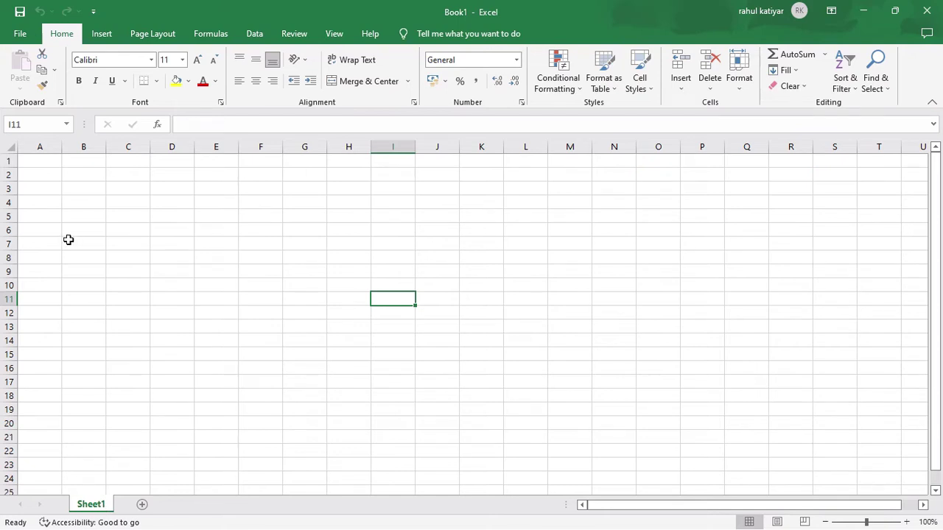
Step: Set new workbooks to include 2 sheets in the general Excel options
click(21, 34)
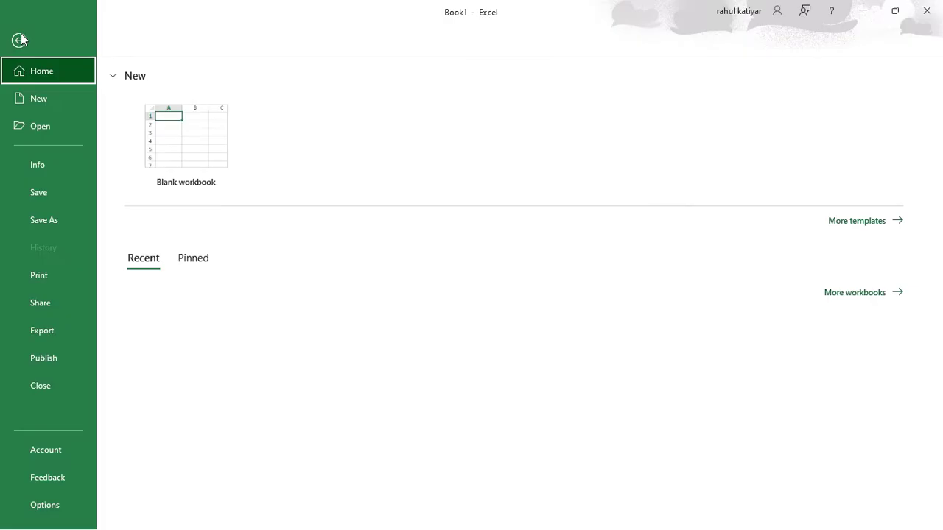
click(52, 504)
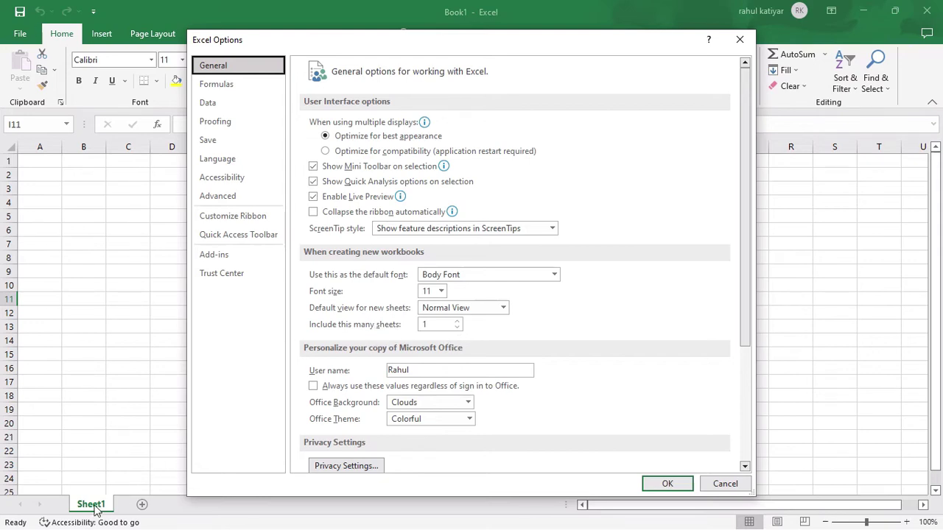
click(431, 325)
key(BackSpace)
text(2)
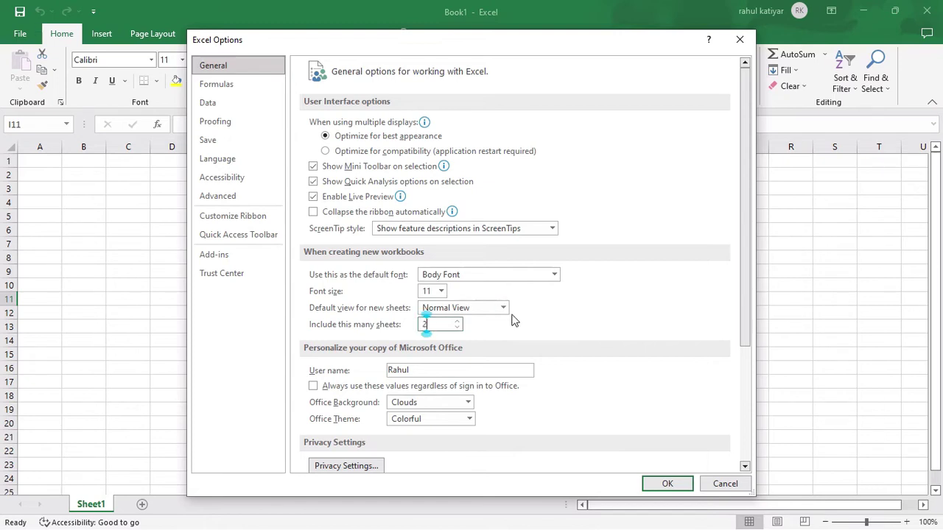
drag(744, 281, 739, 450)
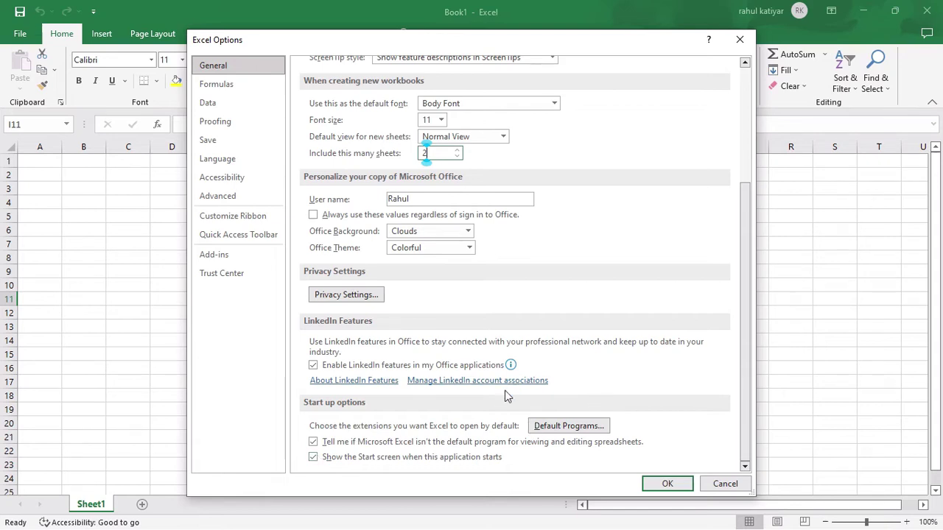
drag(751, 334, 751, 193)
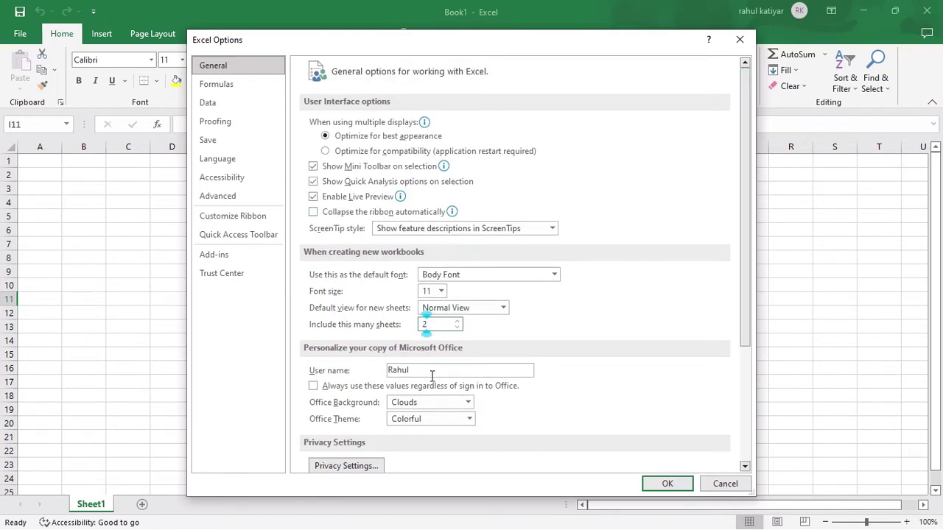
click(668, 484)
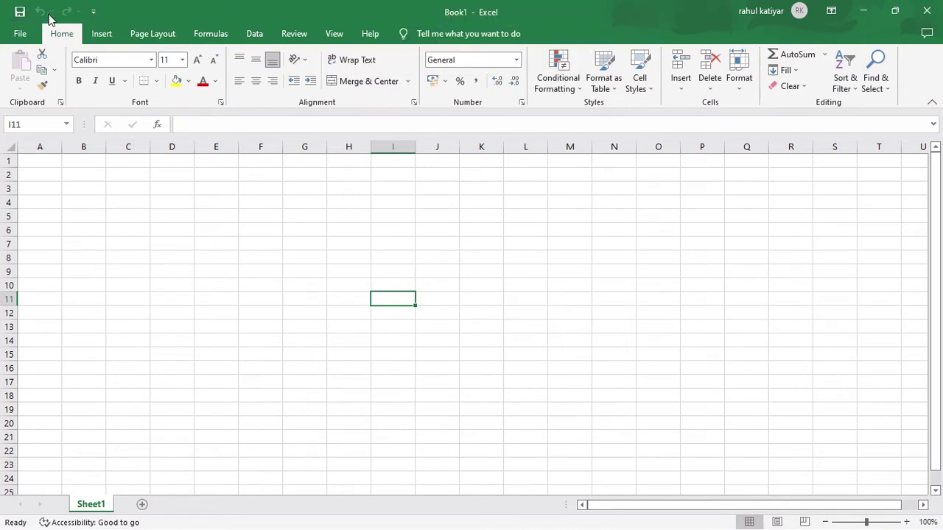
Step: Add Quick Print to the Quick Access Toolbar, remove it again, and select cell A1
click(93, 15)
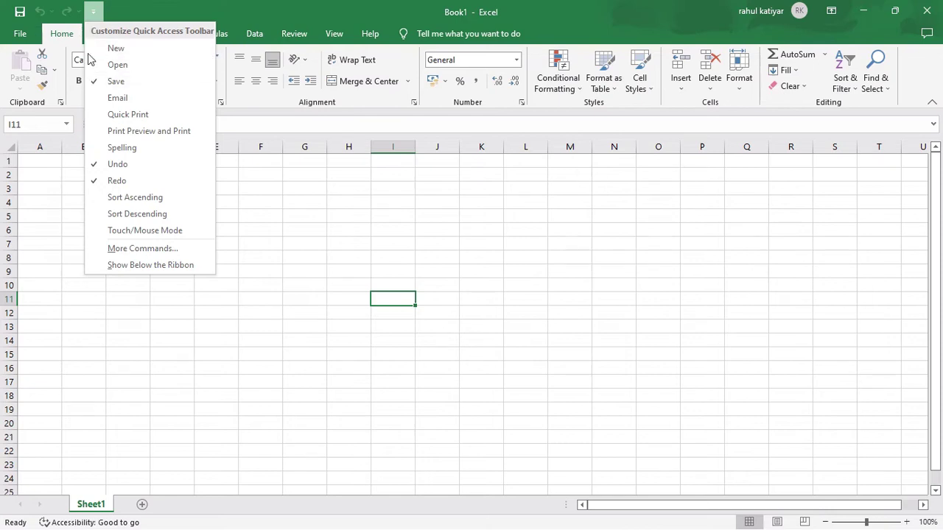
click(127, 115)
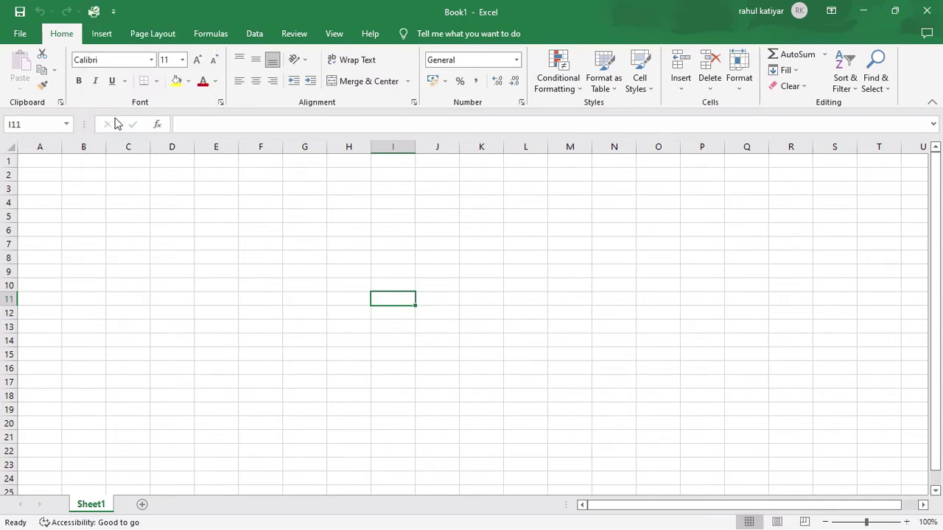
click(114, 12)
click(125, 116)
click(46, 160)
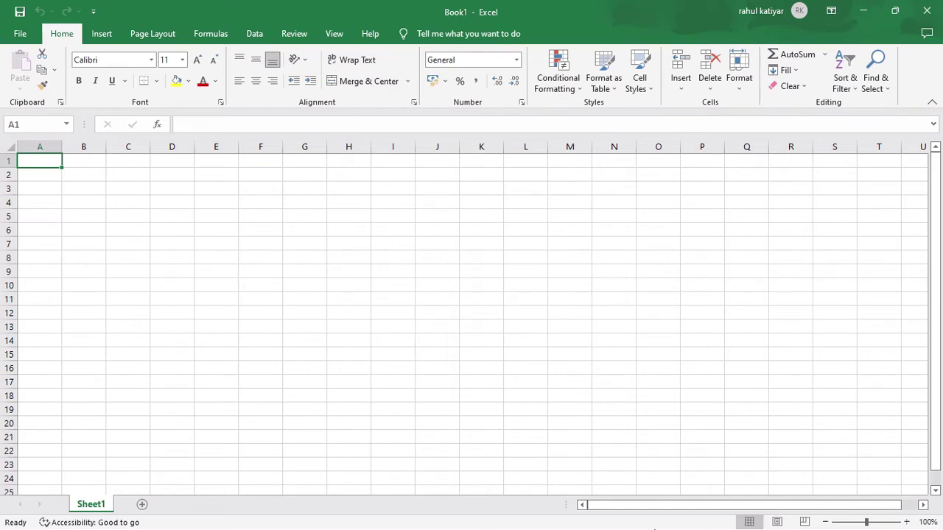
Step: View the sheet in Page Layout and Page Break Preview, returning to Normal view
click(776, 522)
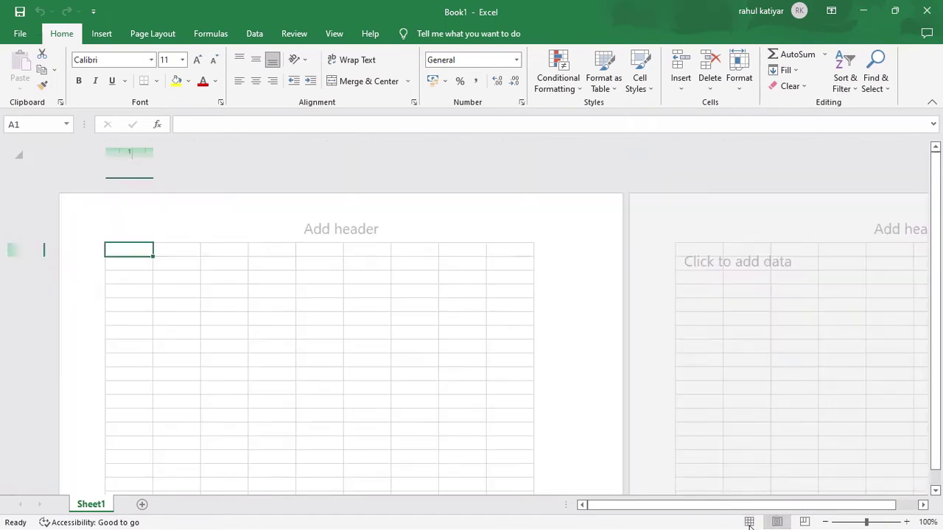
click(748, 522)
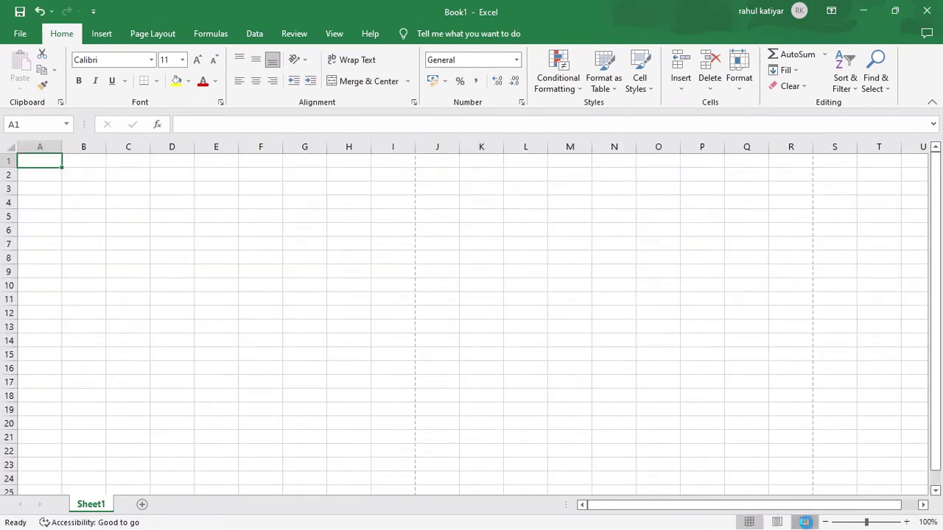
click(804, 523)
click(748, 522)
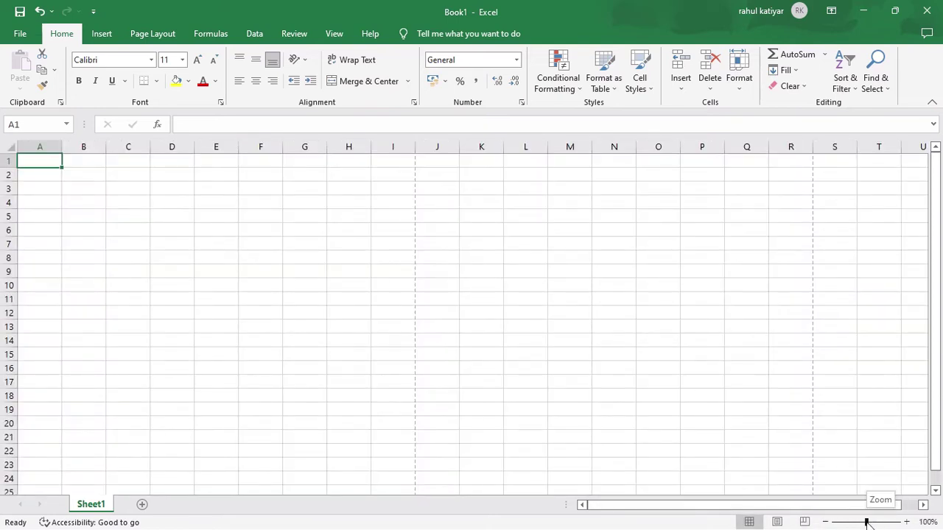
drag(867, 522, 866, 522)
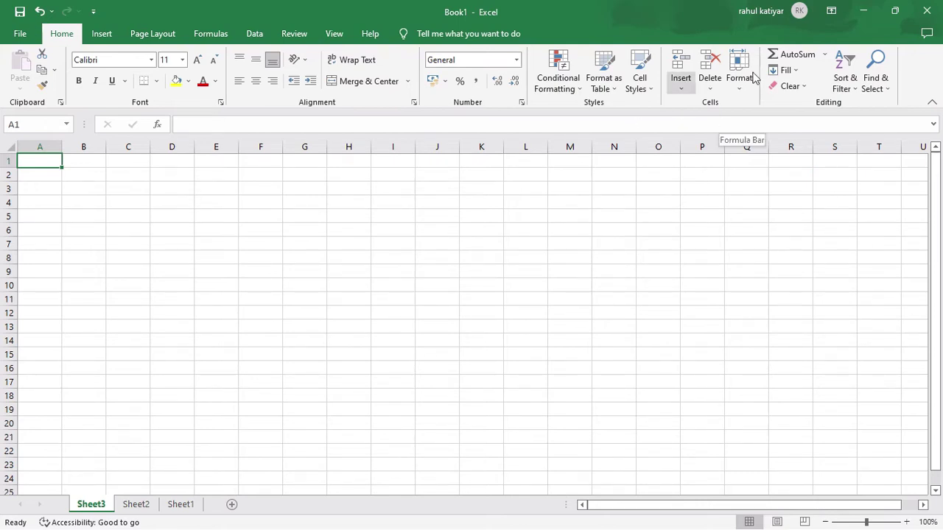
Step: Try the Auto-hide Ribbon and Show Tabs display modes, and restore Show Tabs and Commands
click(831, 13)
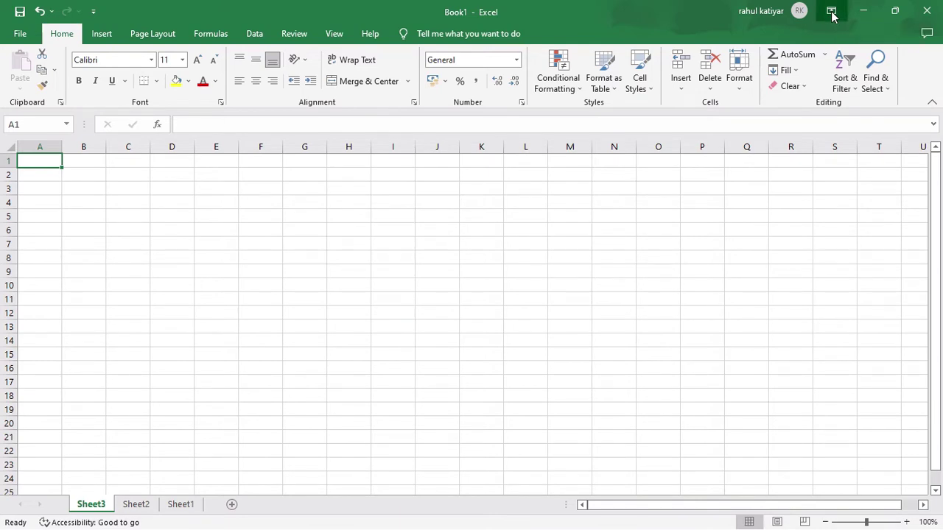
click(830, 45)
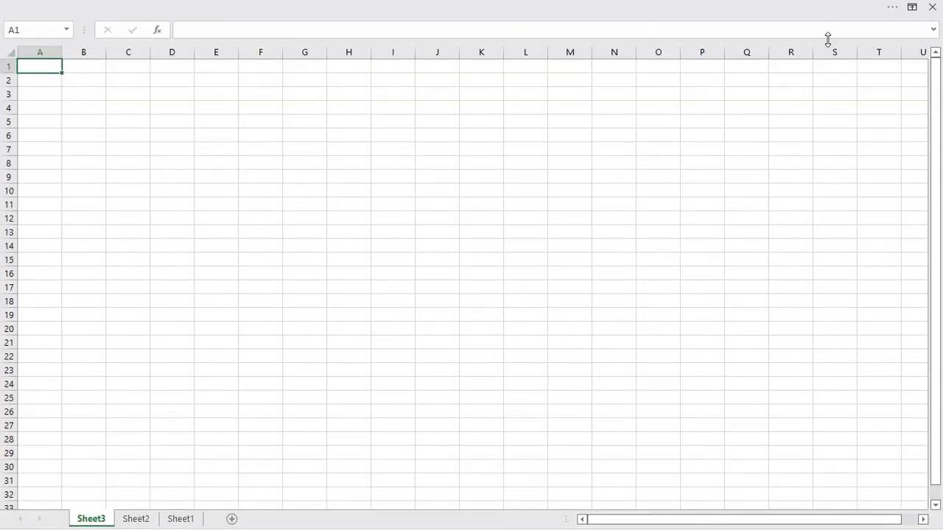
click(761, 162)
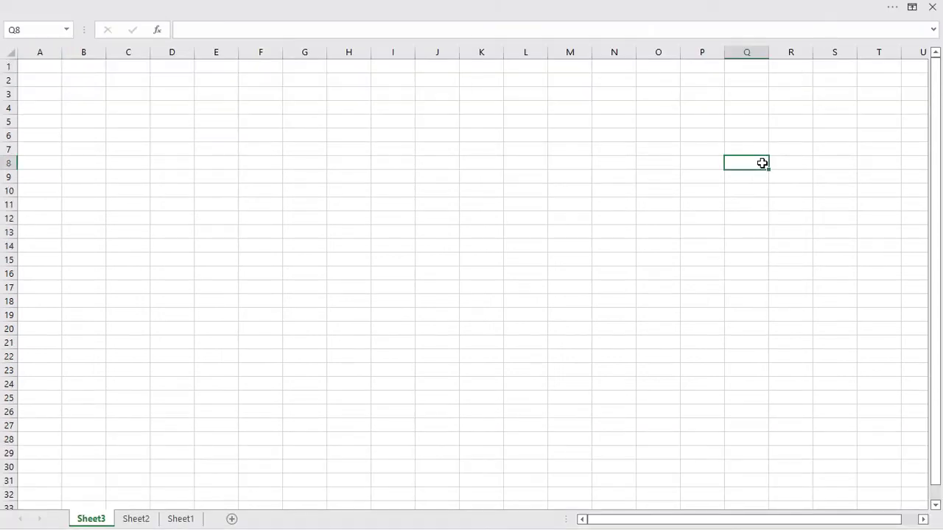
click(892, 9)
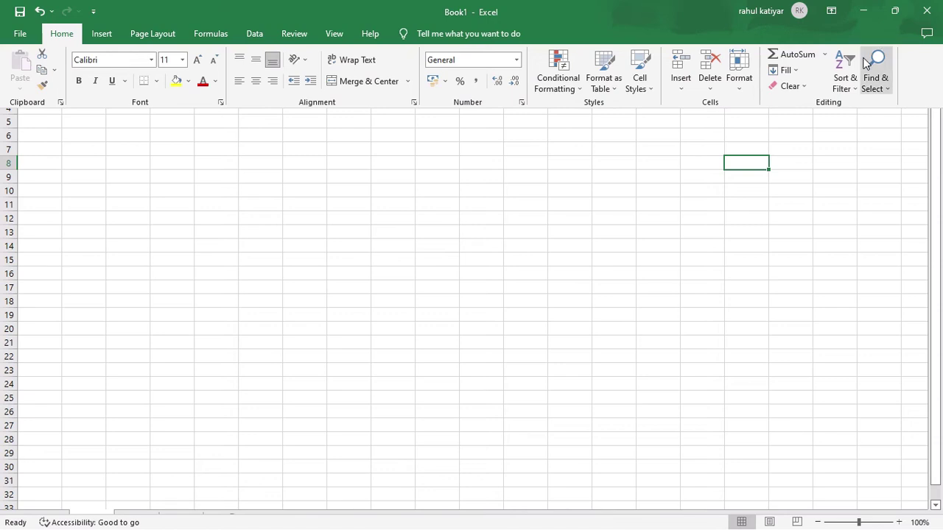
click(832, 11)
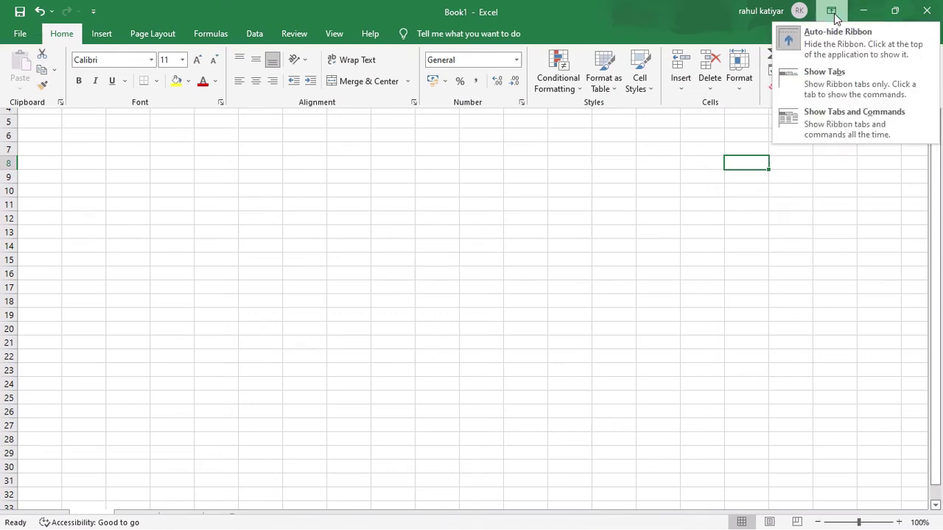
click(830, 90)
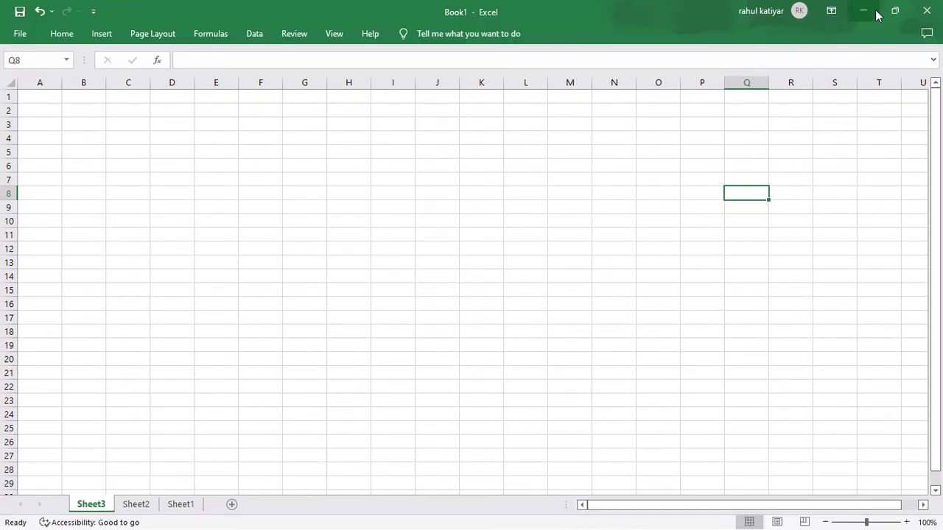
click(831, 12)
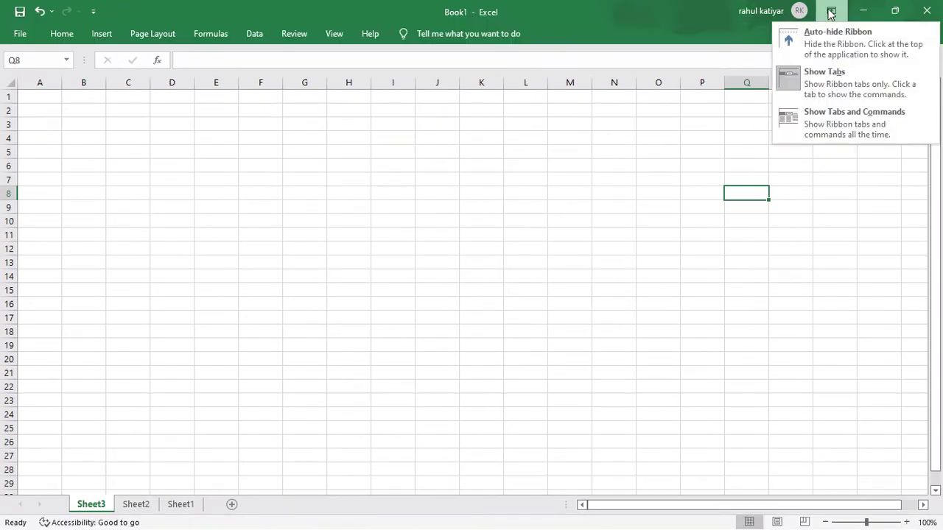
click(807, 132)
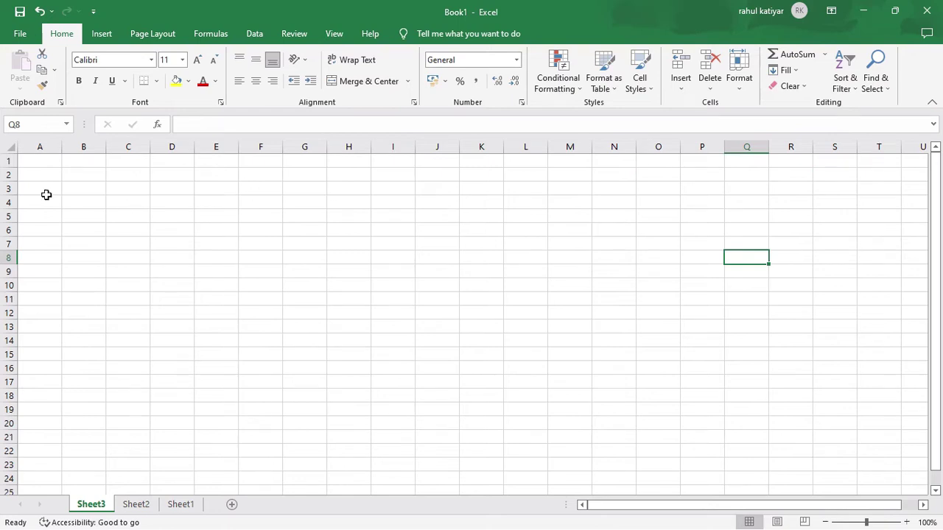
Step: Jump from cell A1 to the sheet's last column and last row, returning to A1 each time
click(47, 165)
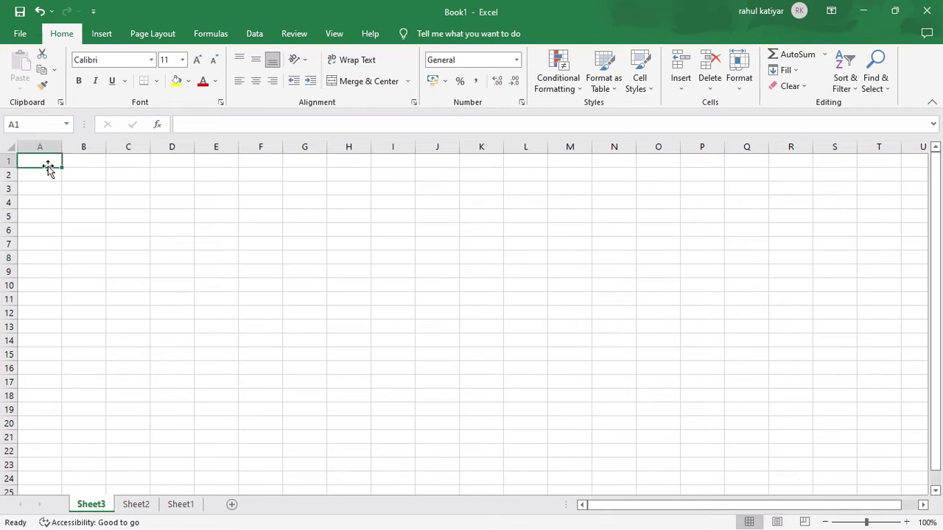
key(ctrl+Right)
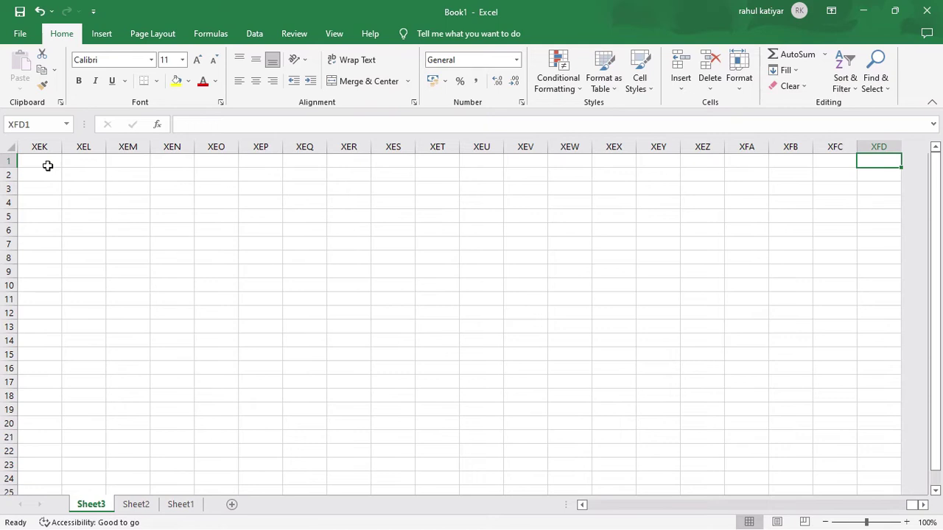
key(ctrl+Home)
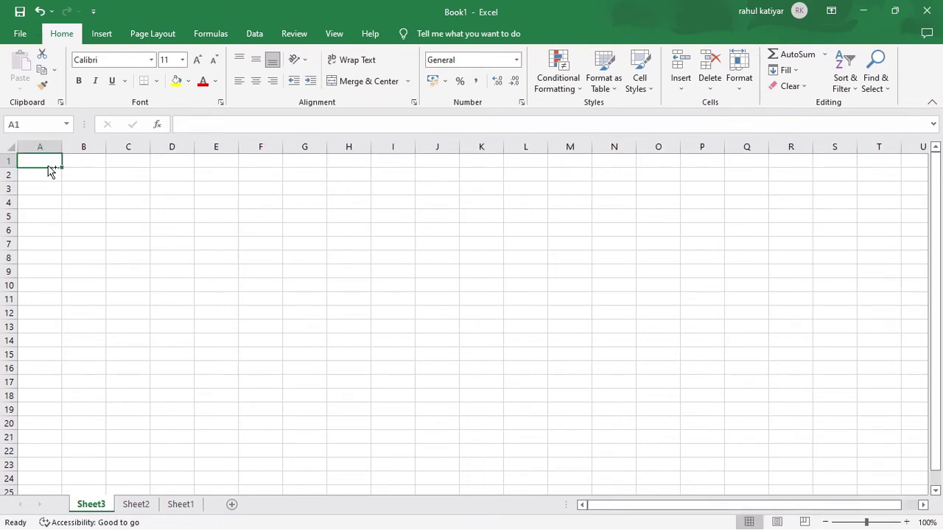
key(ctrl+Down)
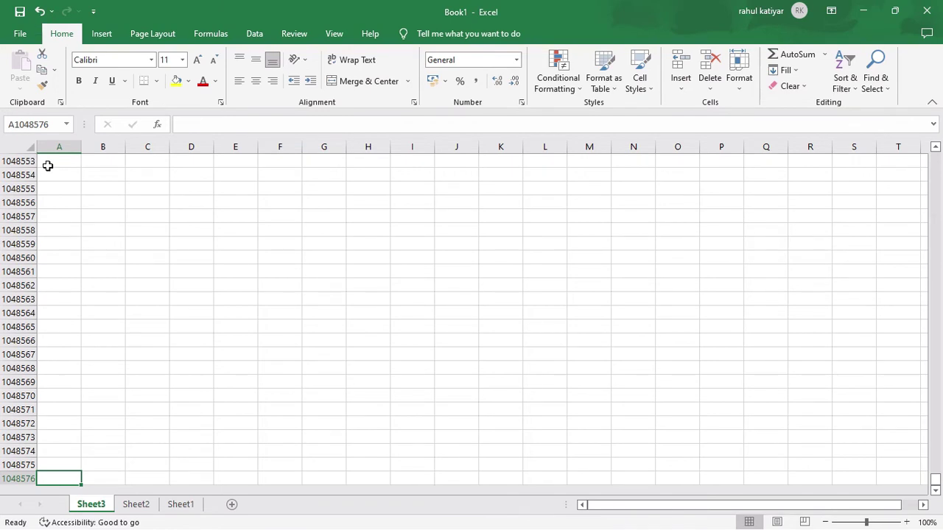
key(ctrl+Up)
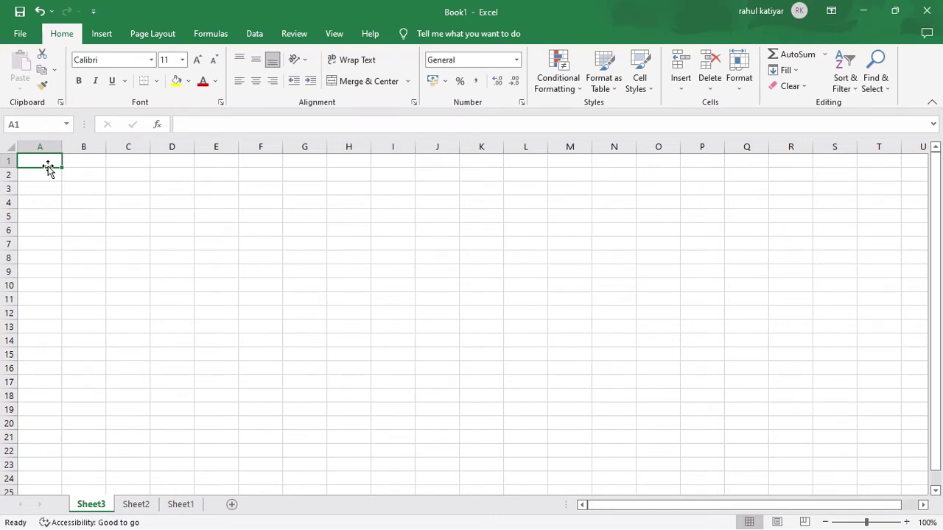
Step: Open the ribbon customization options, look through the Popular Commands list, and close the options
right_click(434, 101)
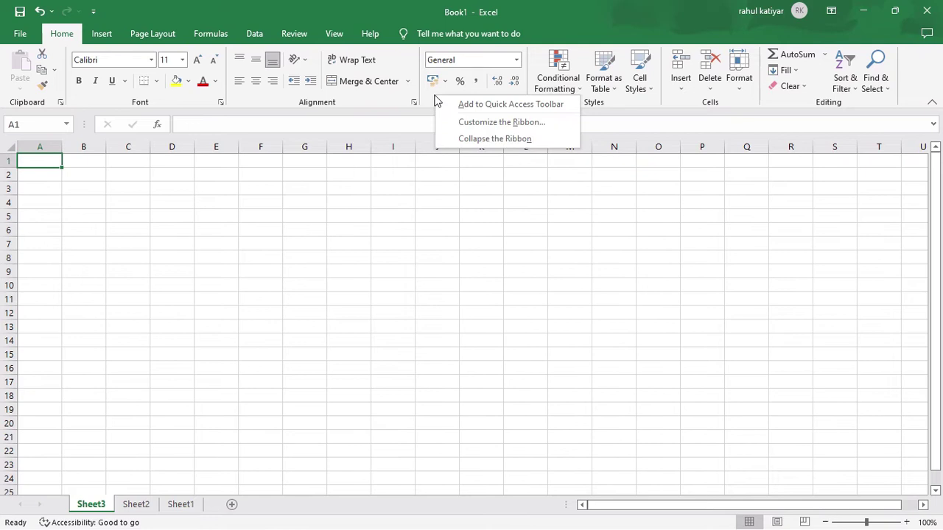
click(475, 123)
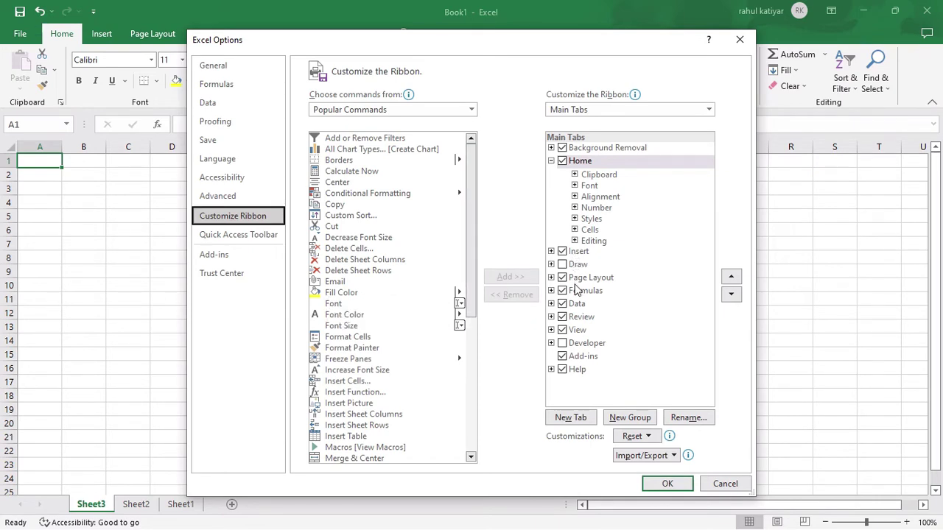
drag(497, 43, 477, 63)
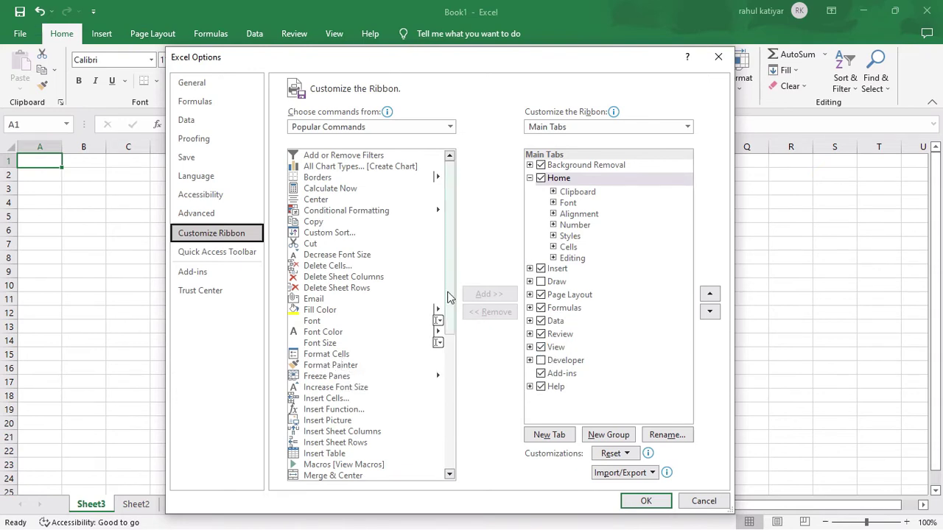
drag(449, 296, 446, 366)
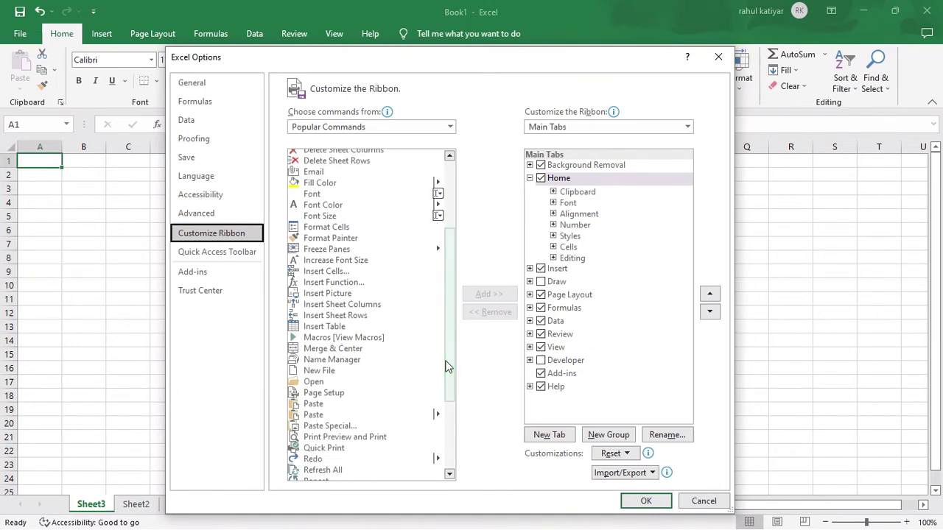
click(337, 396)
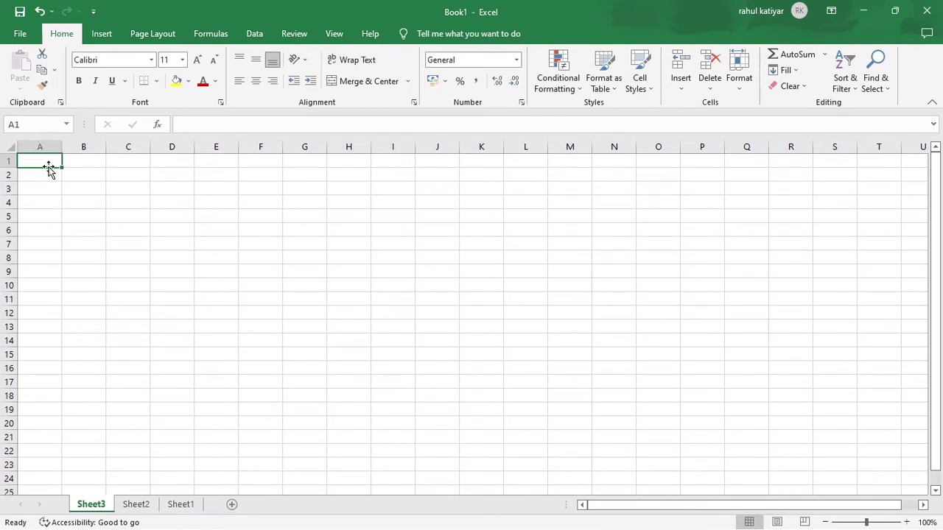
Step: Select individual cells in column B and the range B1:B8, and try to name the range k
click(97, 162)
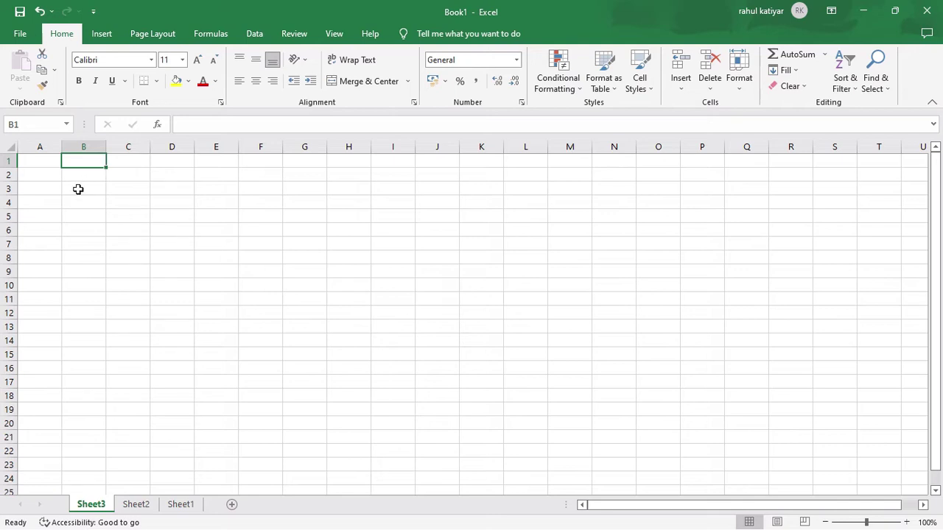
click(80, 186)
drag(86, 157, 84, 257)
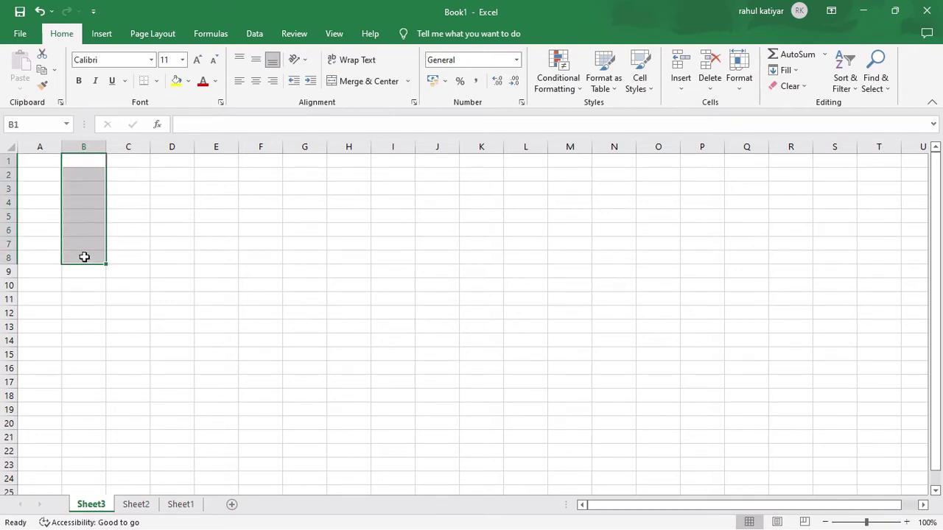
click(31, 124)
text(k)
click(133, 270)
Step: Select ranges down column B starting at B1, including B1:B9, and return to single cells, ending on B3
drag(83, 163, 83, 274)
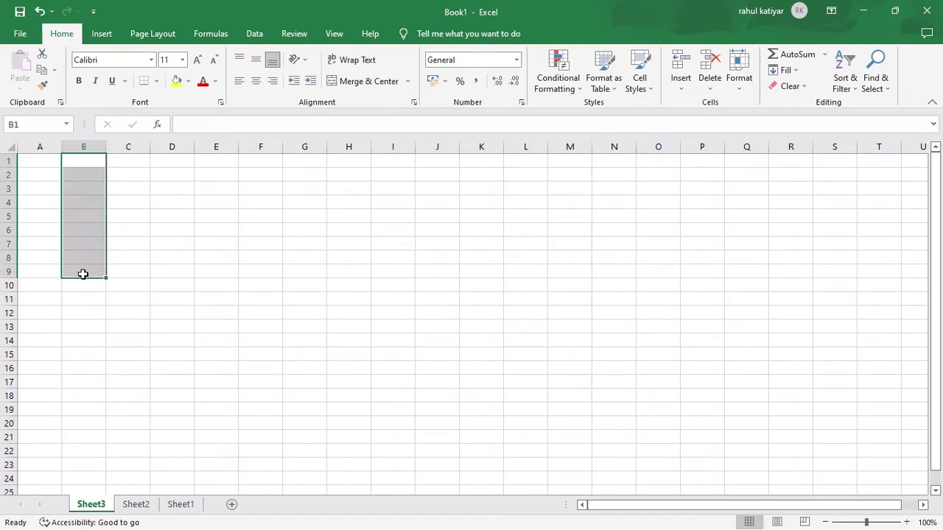
drag(93, 164, 88, 300)
click(184, 257)
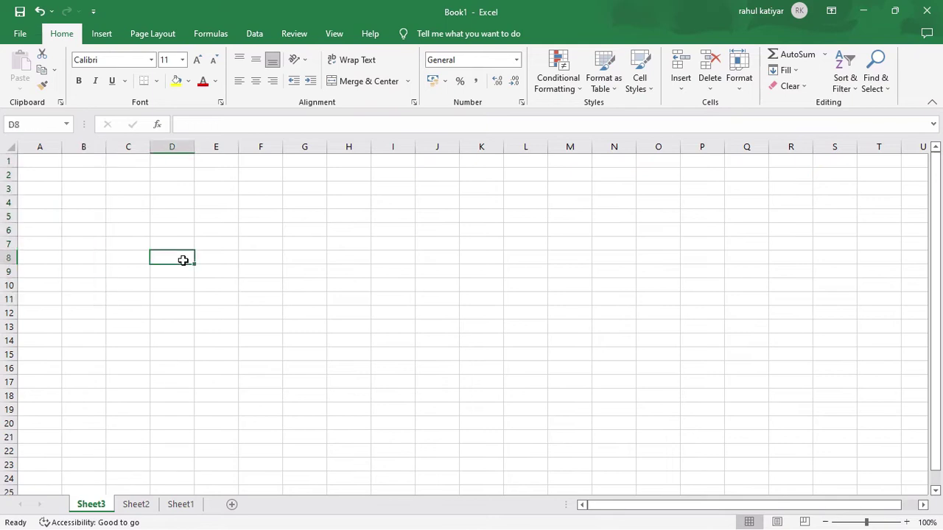
click(97, 176)
click(88, 162)
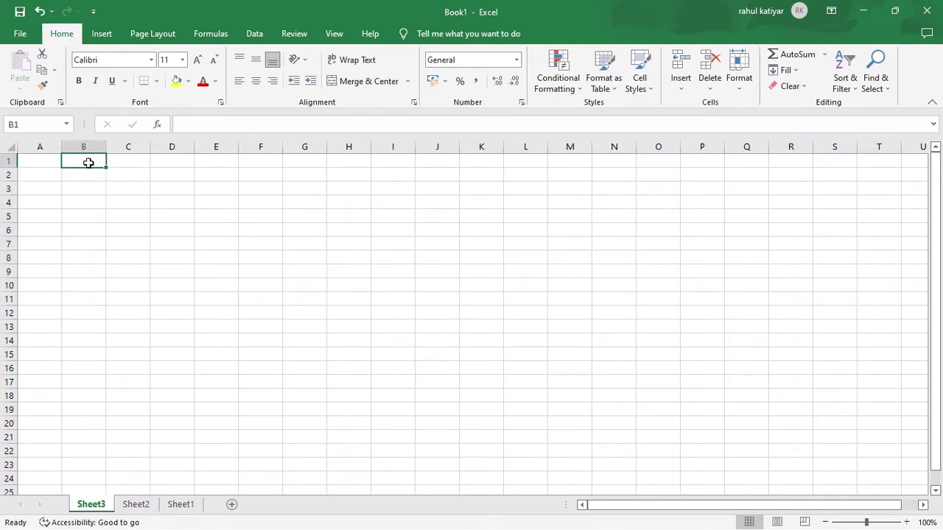
click(95, 185)
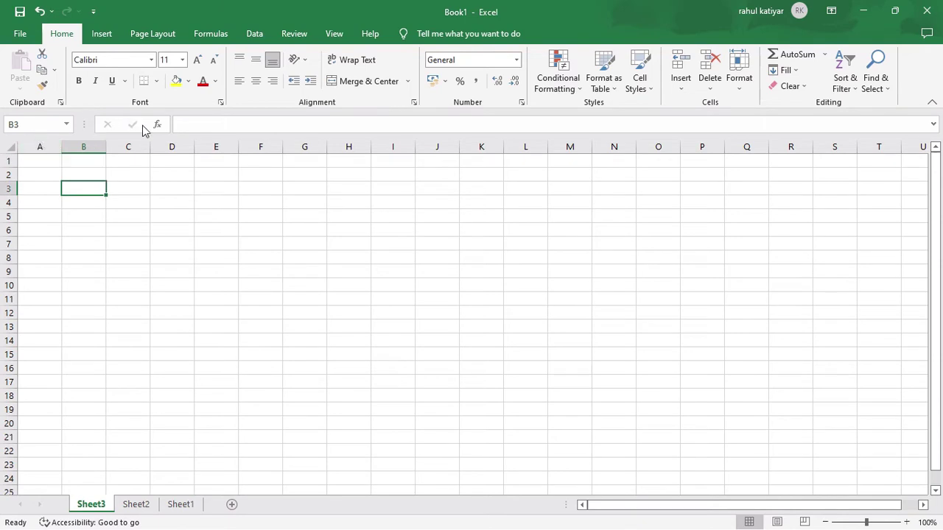
Step: Select cell A6, check the list of defined names in the Name Box, and close the list
click(66, 124)
click(65, 125)
click(53, 125)
click(46, 231)
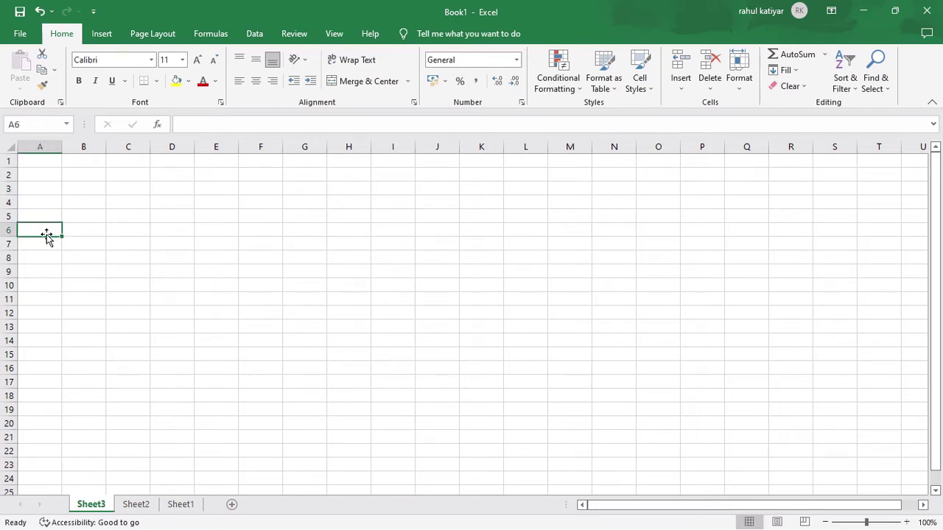
click(65, 124)
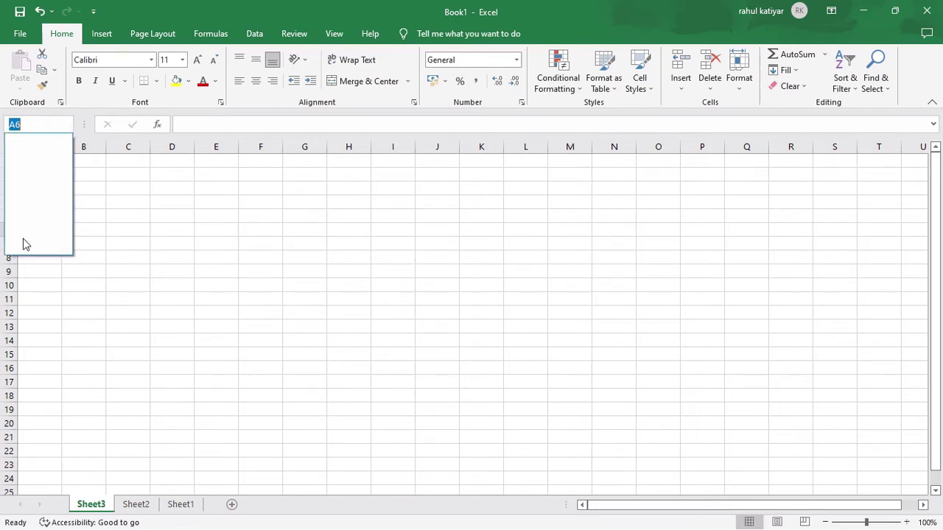
click(233, 216)
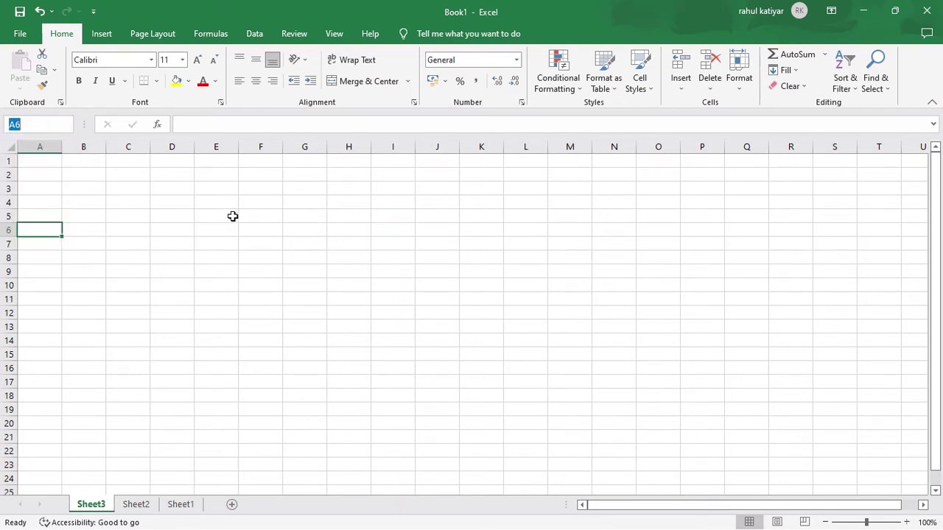
Step: Enter the formula =1+2 in cell A6 through the formula bar
click(199, 124)
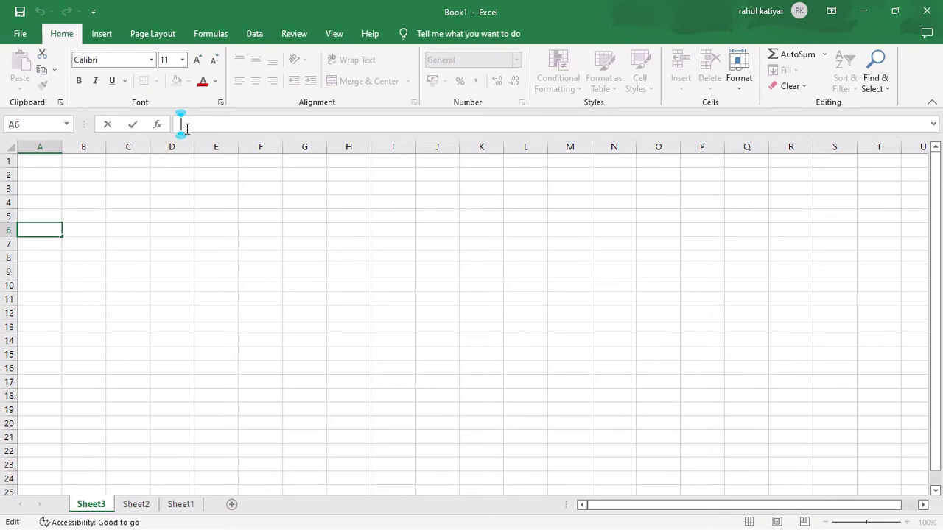
double_click(56, 230)
click(190, 124)
text(=)
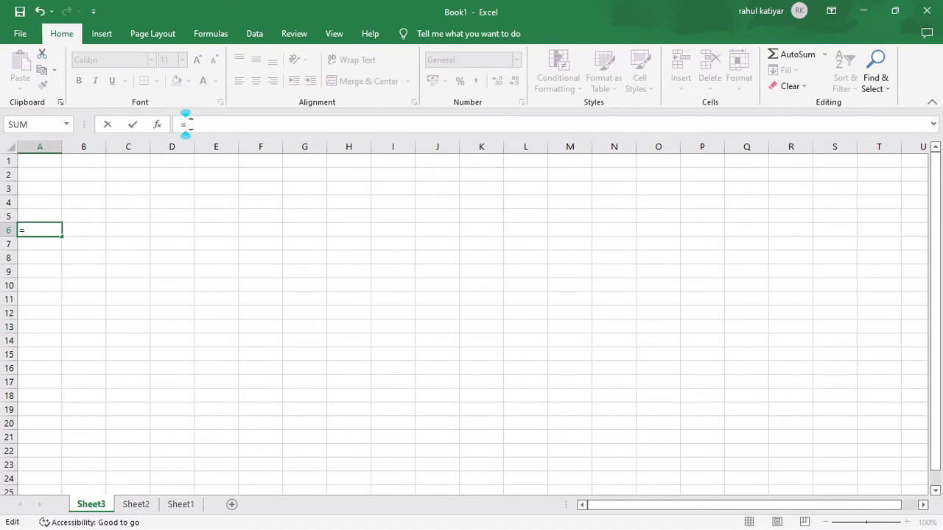
text(1+2)
key(Return)
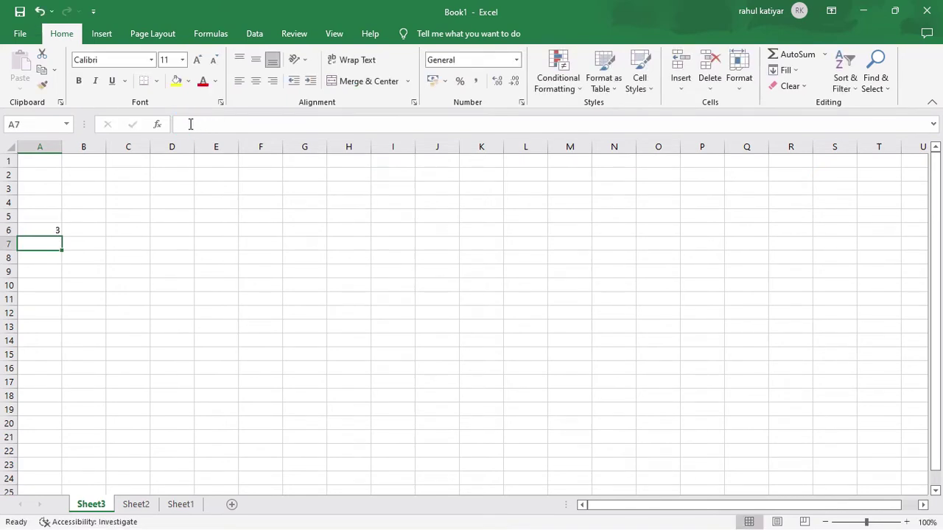
Step: Inspect the formula in cell A6, clear it, and select cell H7
click(48, 229)
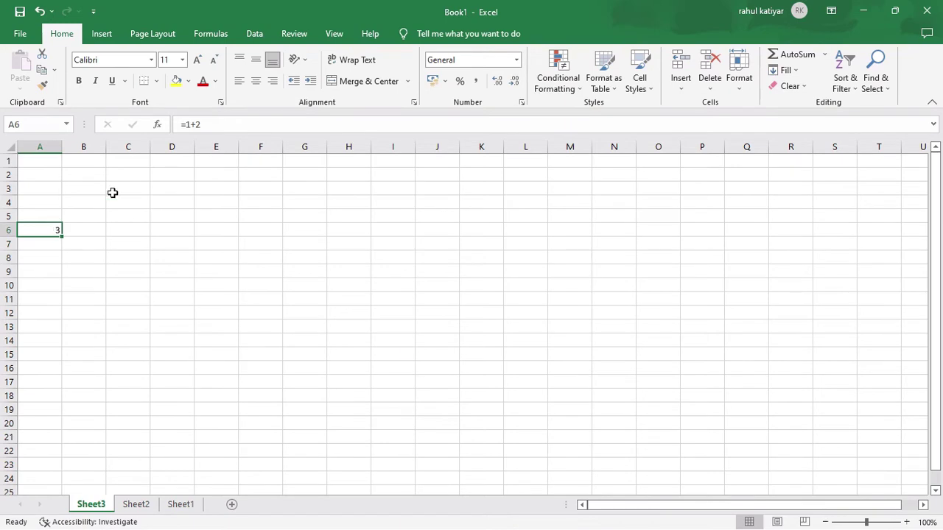
click(210, 124)
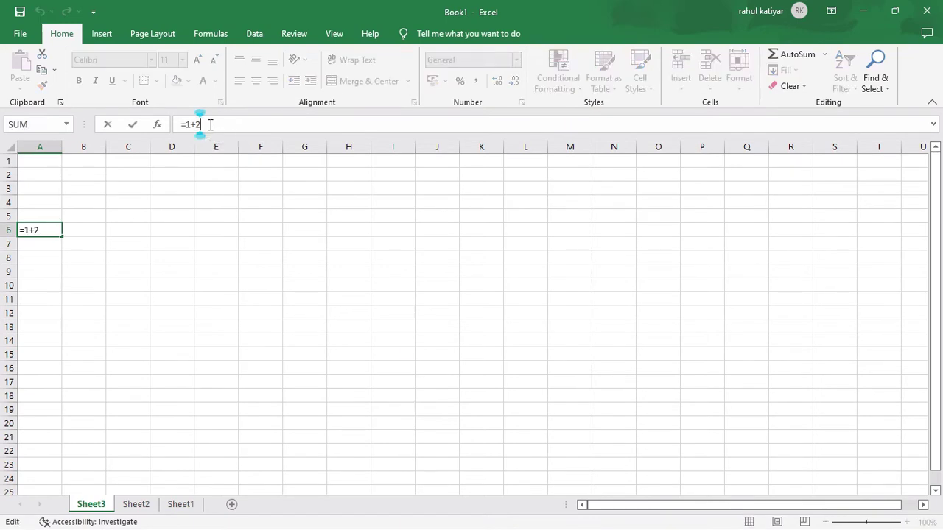
click(347, 251)
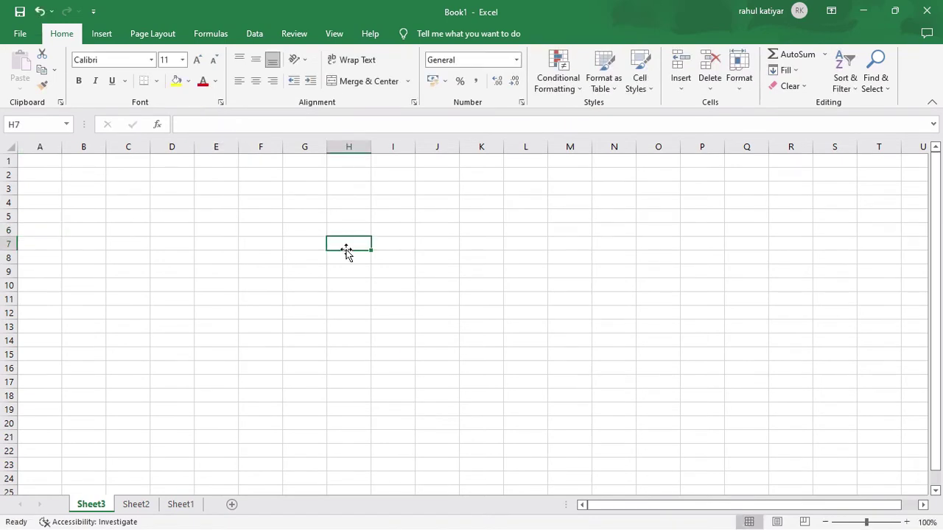
Step: Look over the Export, Publish, Account and Feedback pages and the General options, and return to the worksheet
click(26, 39)
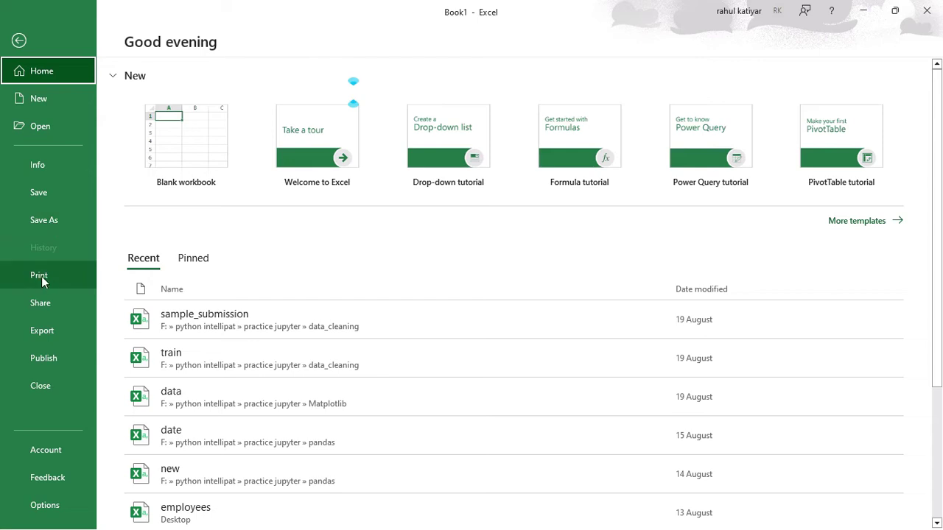
click(42, 333)
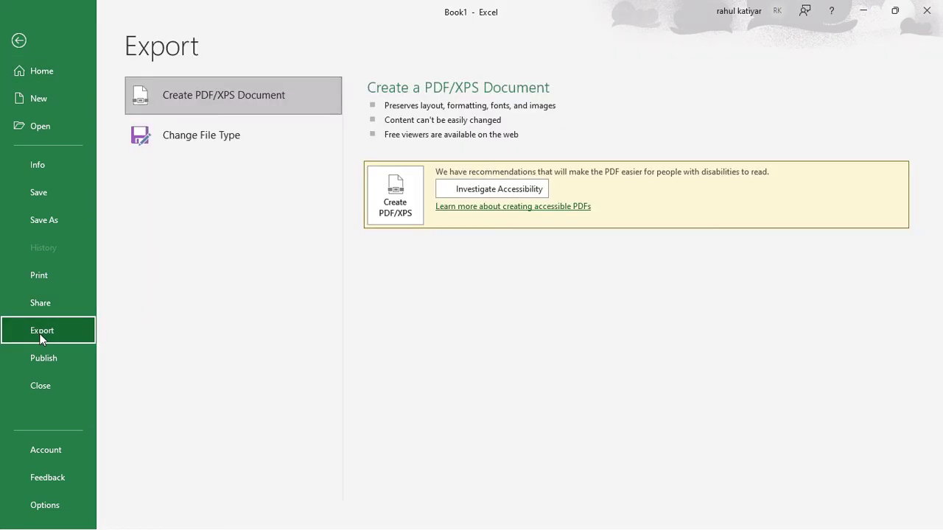
click(44, 360)
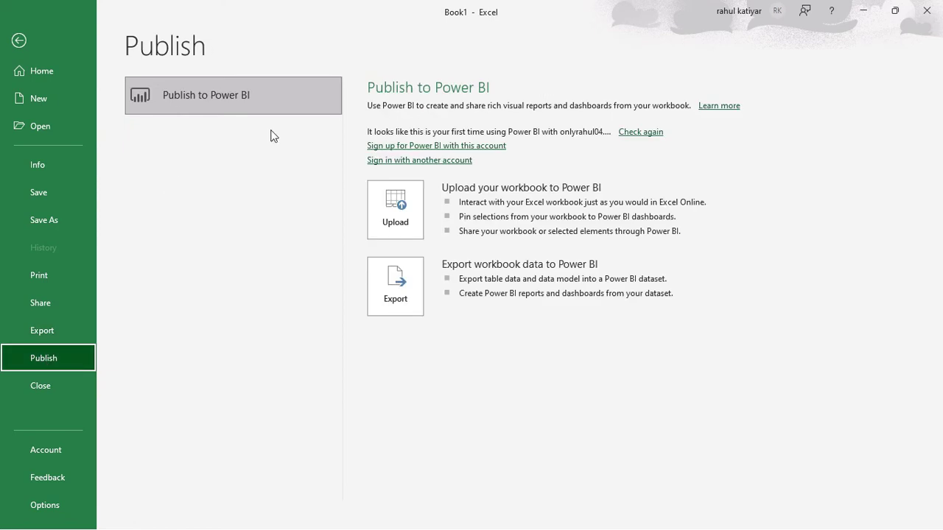
click(53, 450)
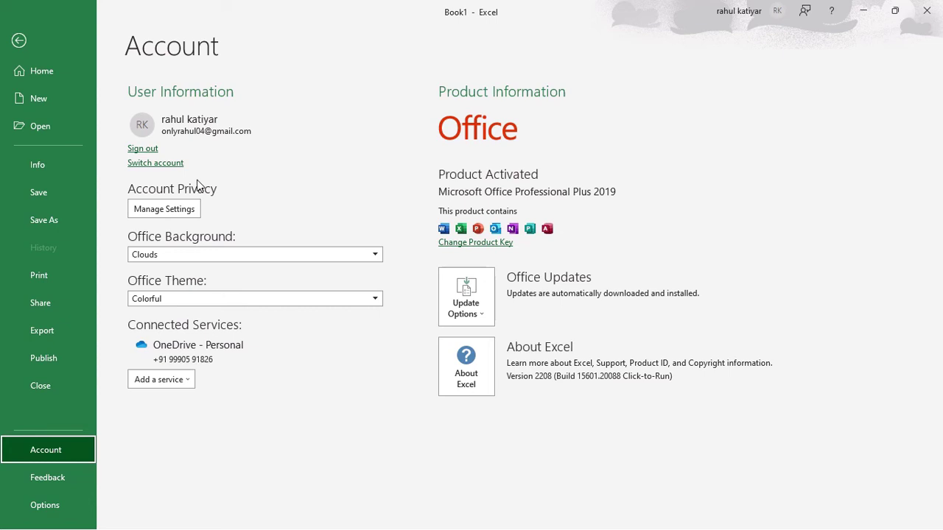
click(47, 478)
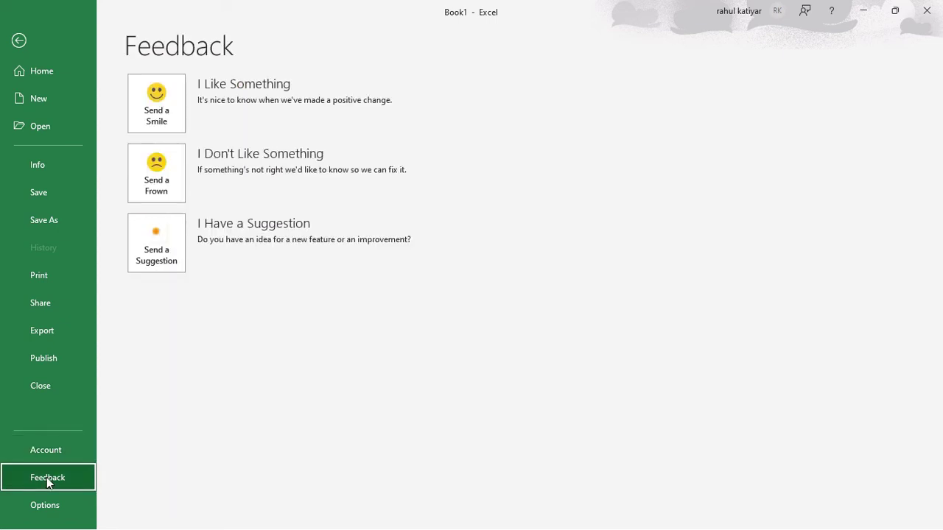
click(42, 507)
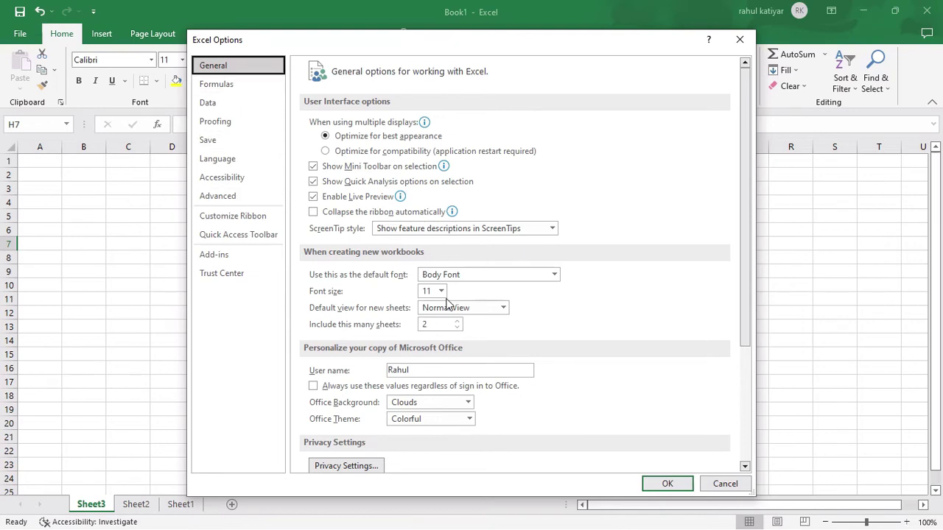
click(740, 40)
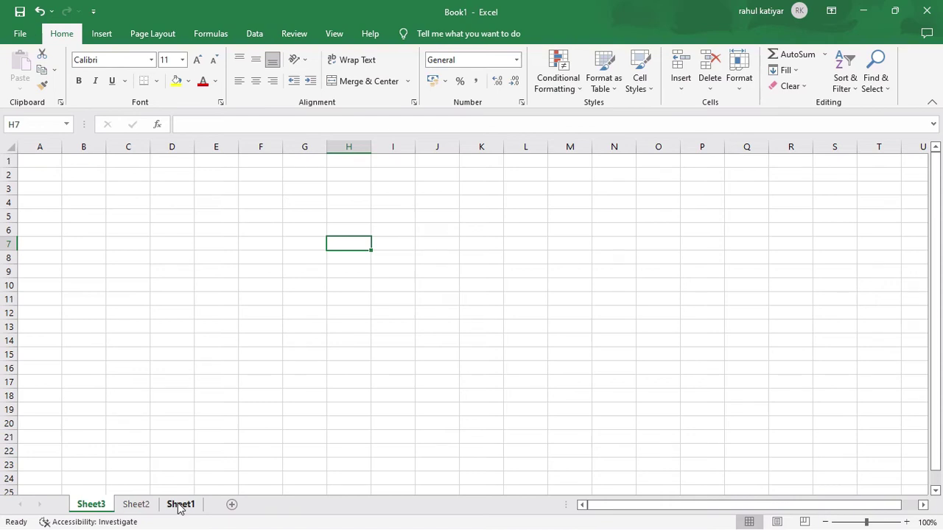
Step: Rename Sheet3 with the presenter's first name
right_click(99, 506)
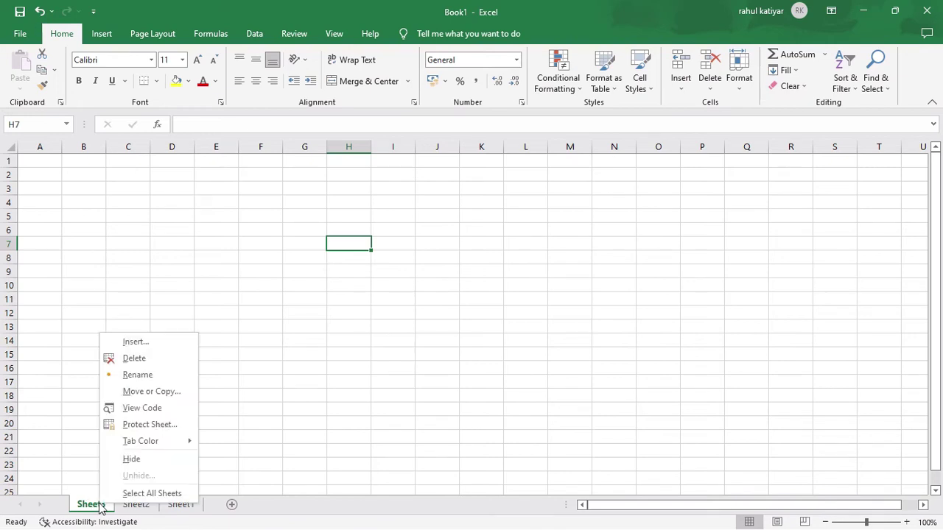
click(139, 377)
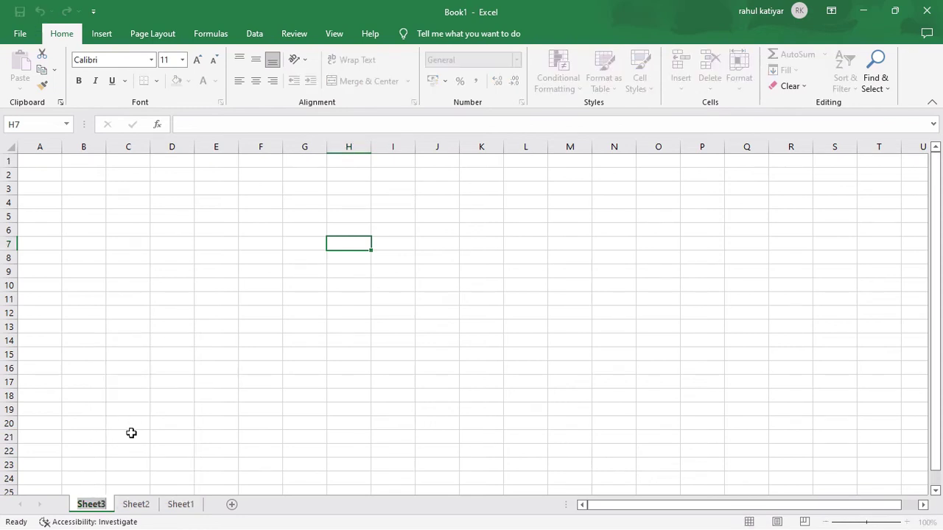
text(rahul)
click(199, 405)
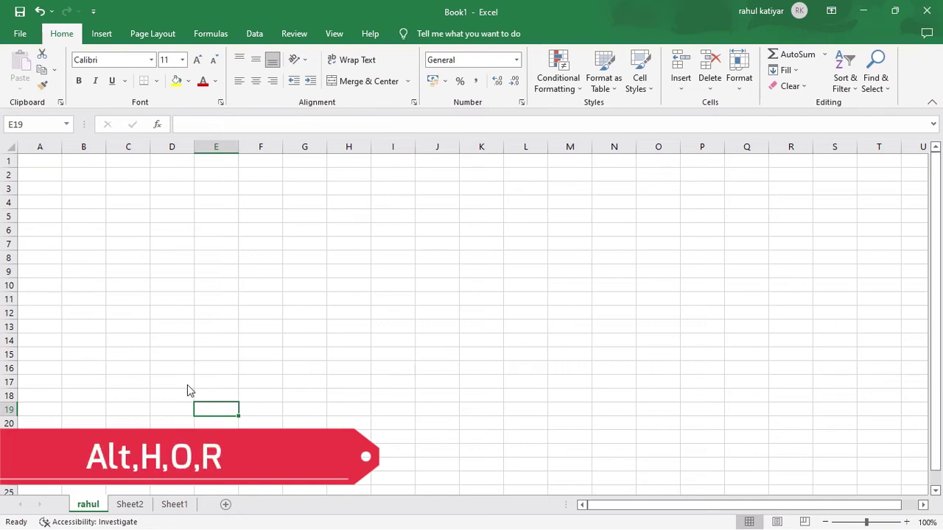
Step: Rename the active sheet as jan and select cell A2
key(alt)
key(h)
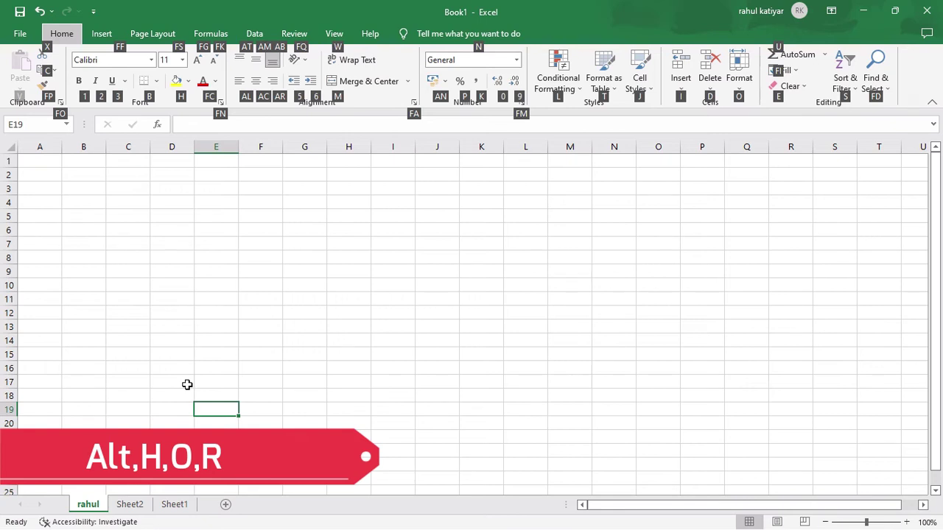
key(o)
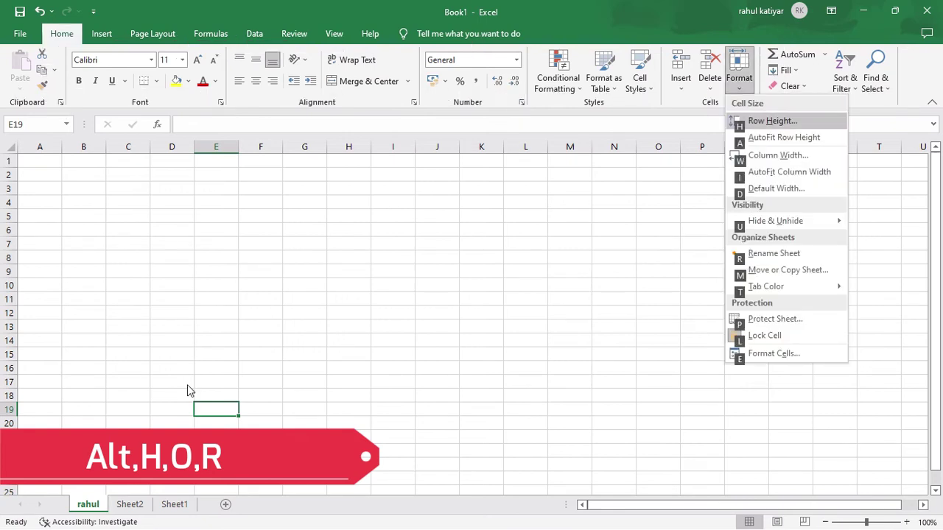
key(r)
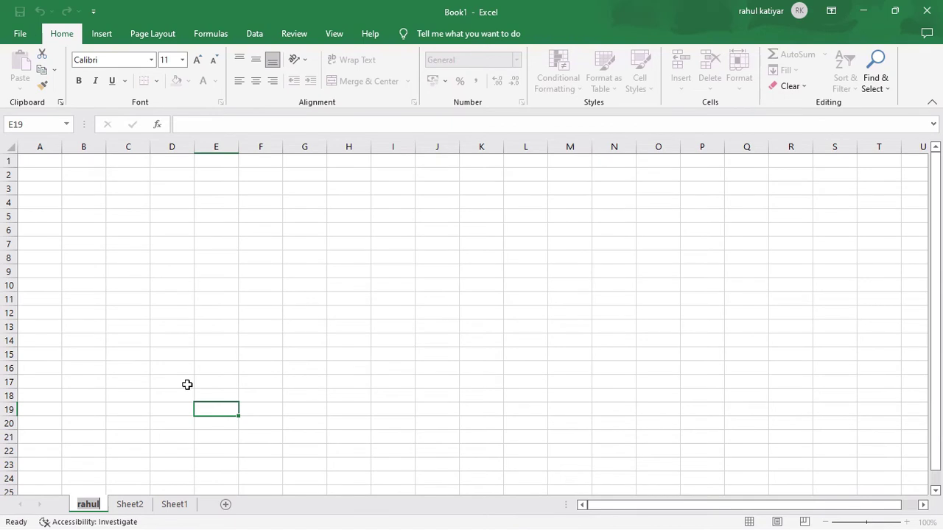
text(jan)
key(Return)
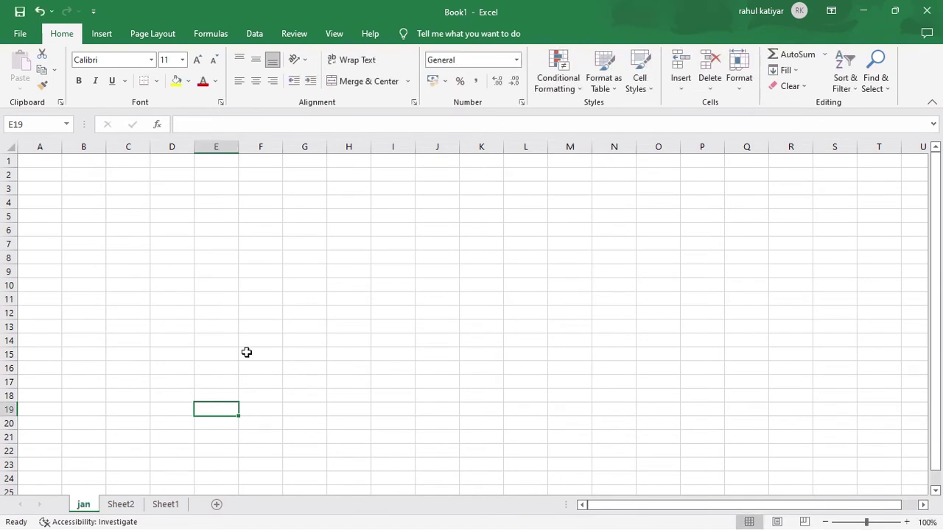
click(47, 179)
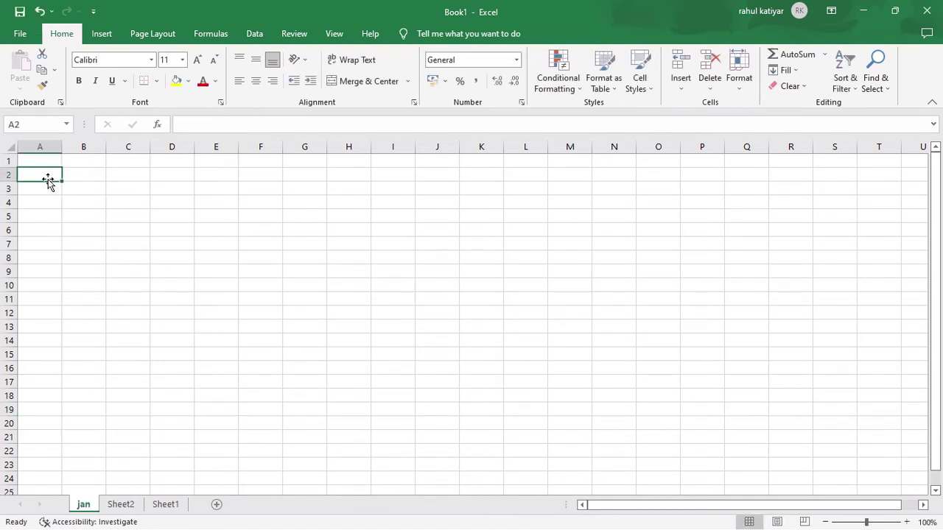
Step: Enter "Alt,H,O,R" in A2 and "Sheet Rename" in B2, widening columns A and B to fit the text
text(Alt)
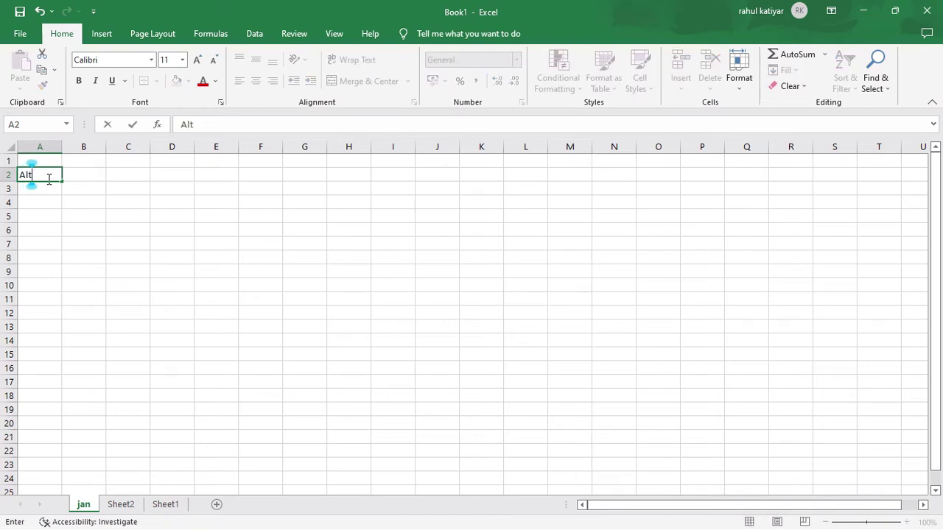
text(,hH,O,O,R)
click(128, 230)
drag(62, 147, 80, 147)
click(96, 174)
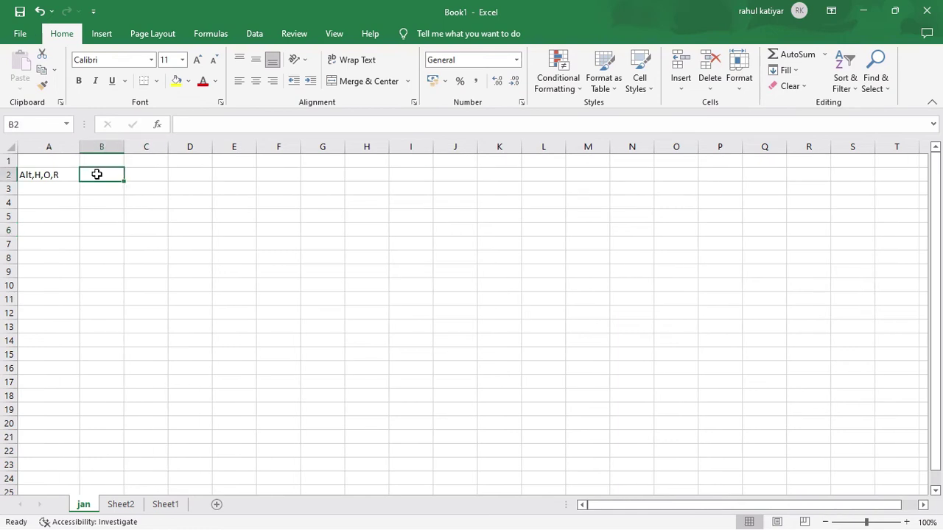
text(Sheet Rename)
click(156, 227)
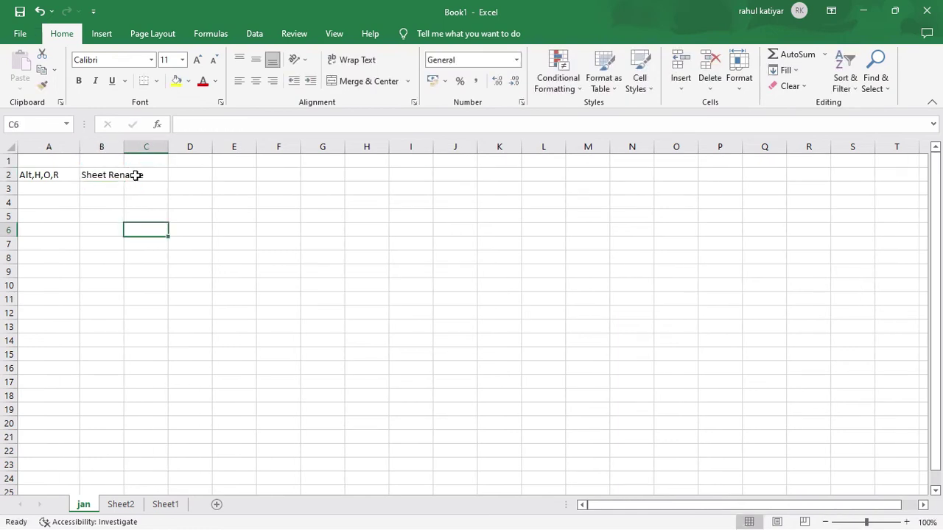
drag(125, 147, 164, 180)
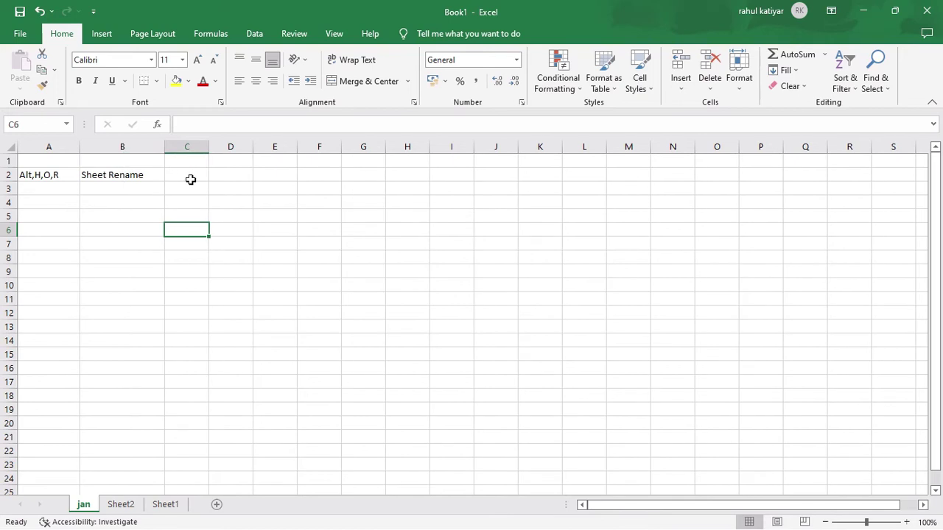
Step: Add a new blank worksheet right after jan and insert another one directly before jan
right_click(81, 508)
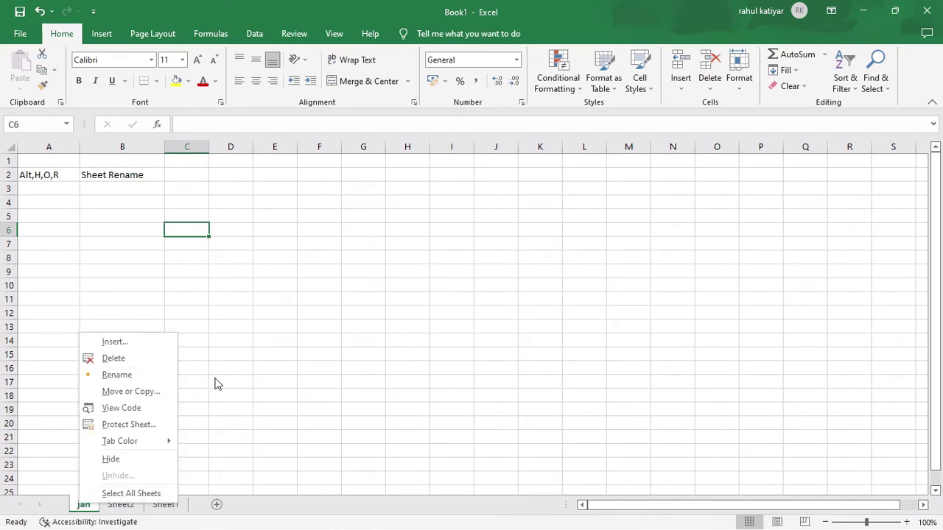
key(Escape)
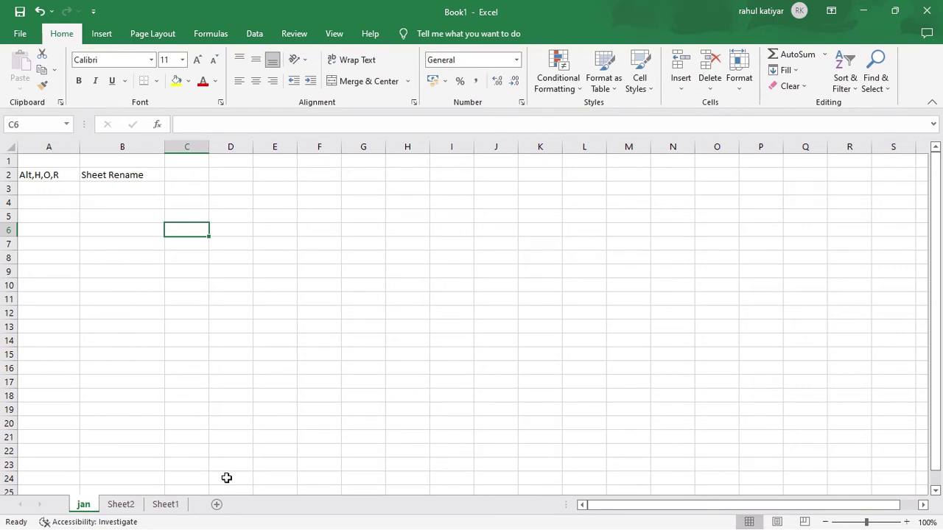
click(217, 505)
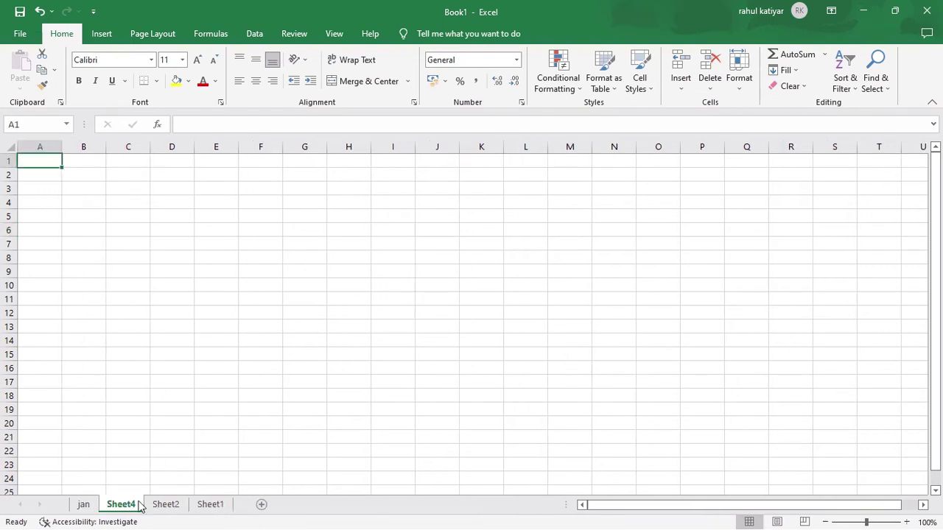
click(83, 505)
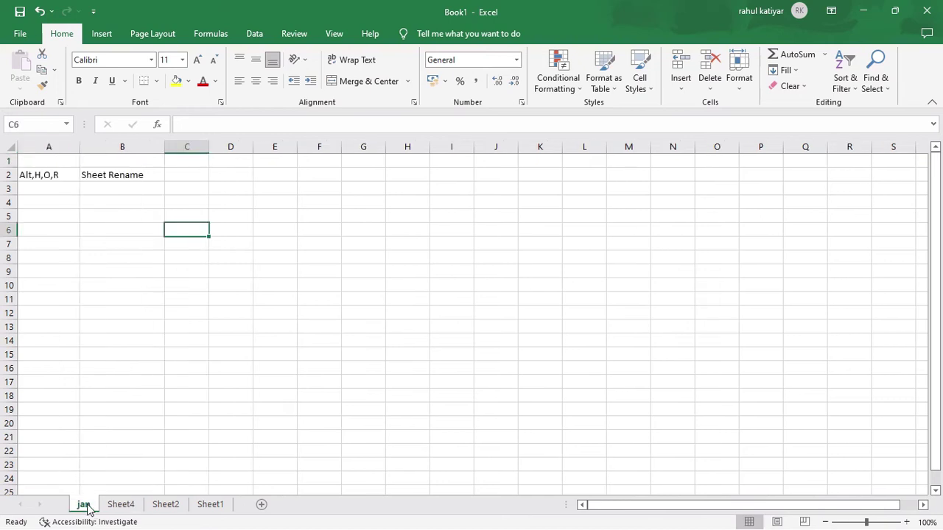
click(49, 191)
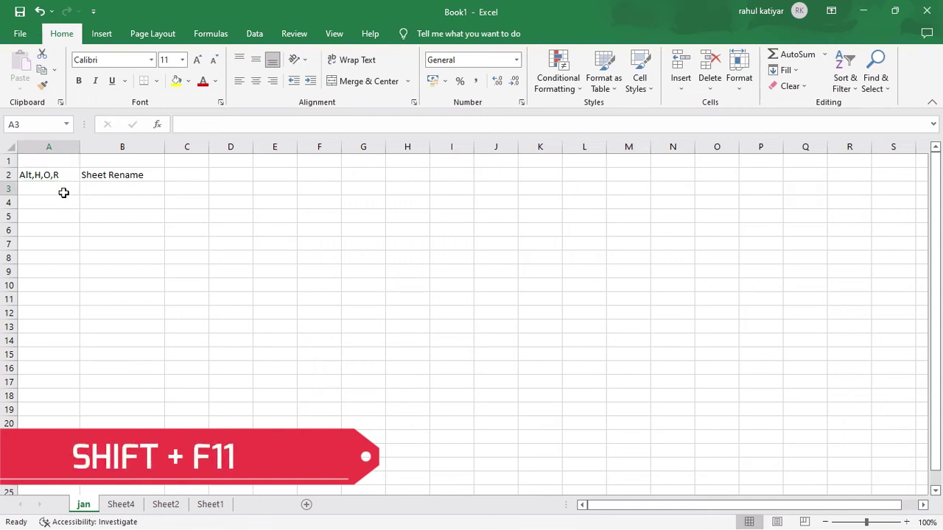
key(shift+F11)
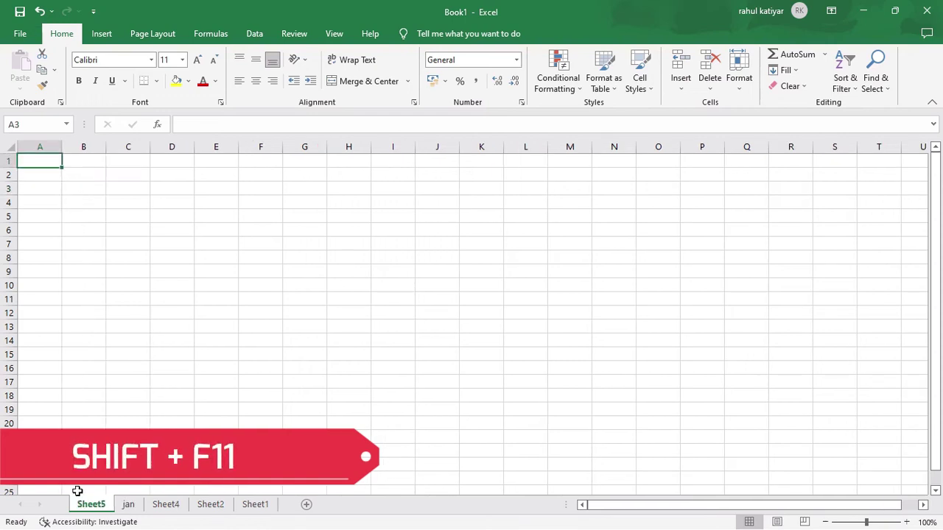
Step: On the jan sheet, enter "Shift + F11" in A3 and "new sheet add" in B3
click(128, 504)
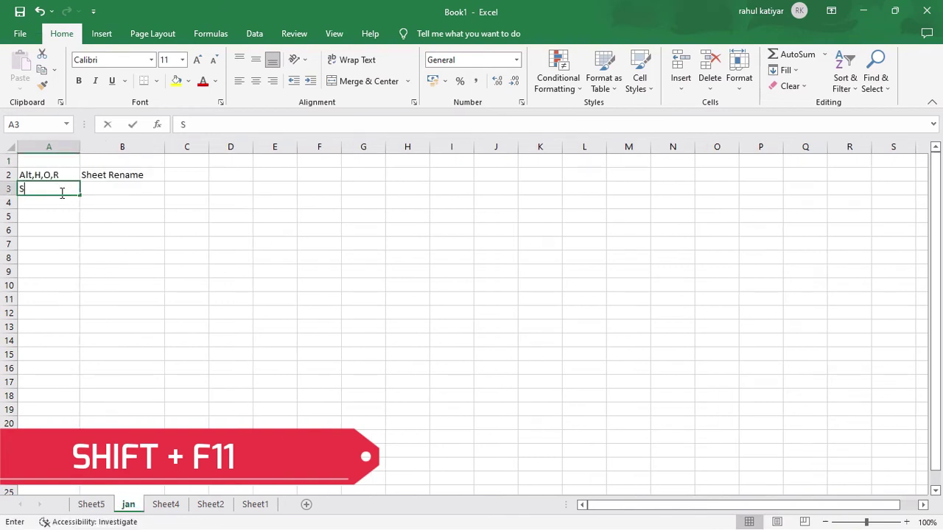
text(Shift + F)
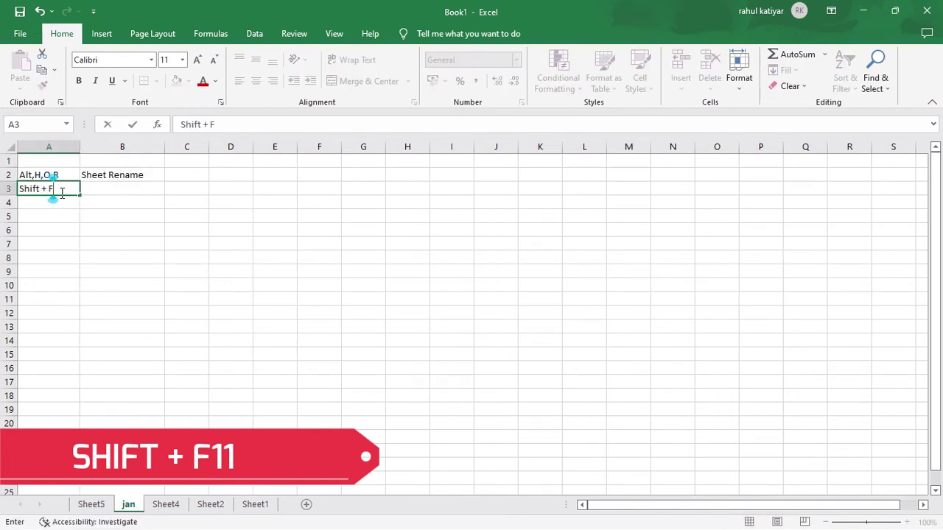
text(11)
click(112, 189)
text(sheet add)
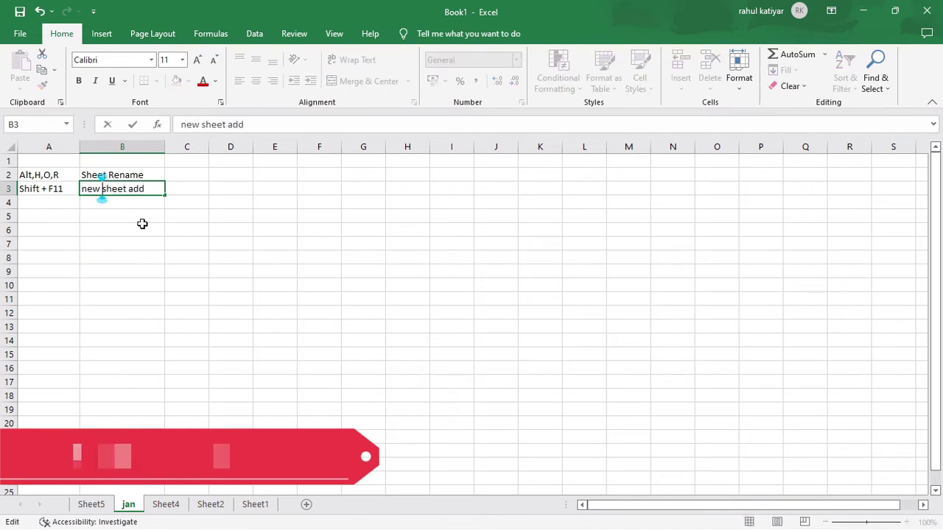
click(139, 228)
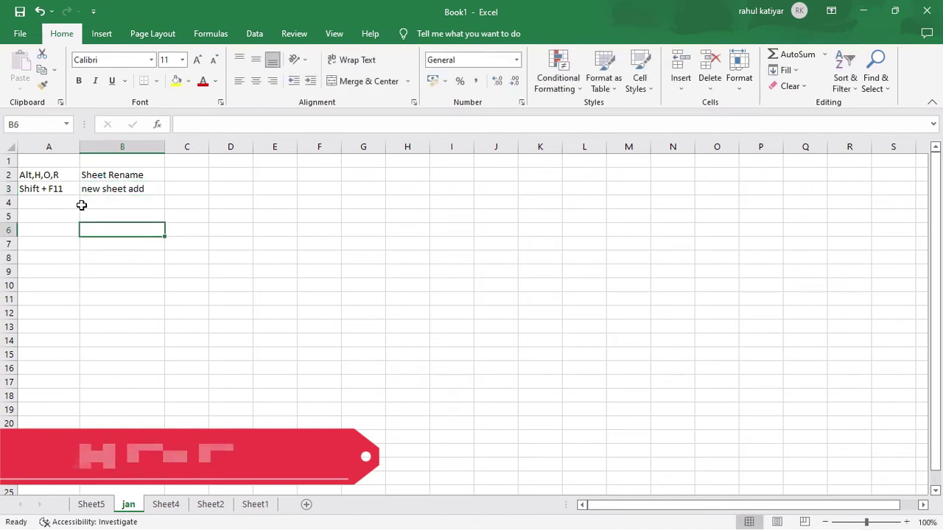
Step: Review the shortcut notes in A2 and A3, and step backward and forward through the worksheets, ending on jan
click(43, 175)
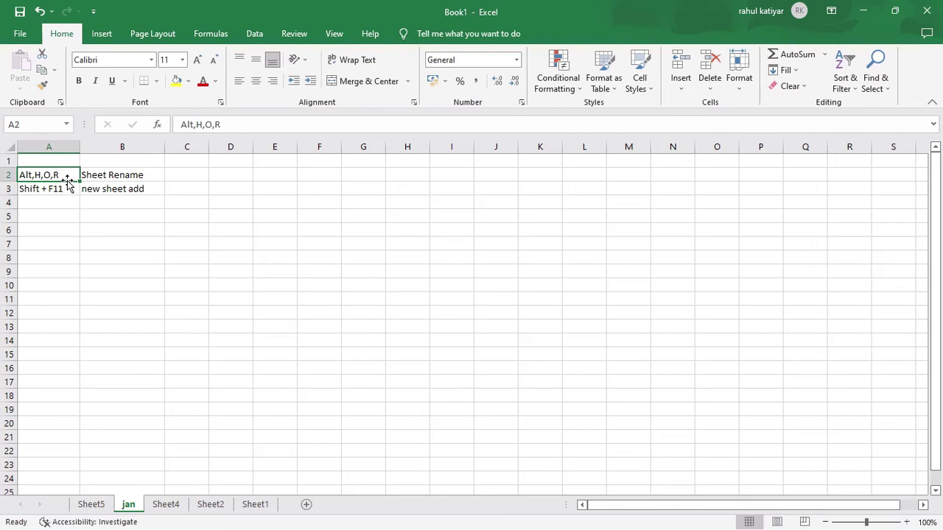
click(59, 190)
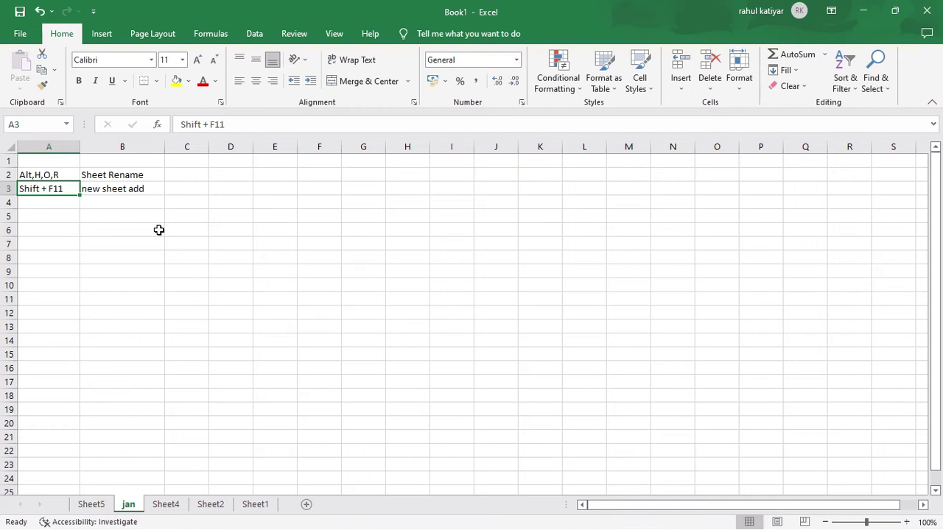
click(157, 229)
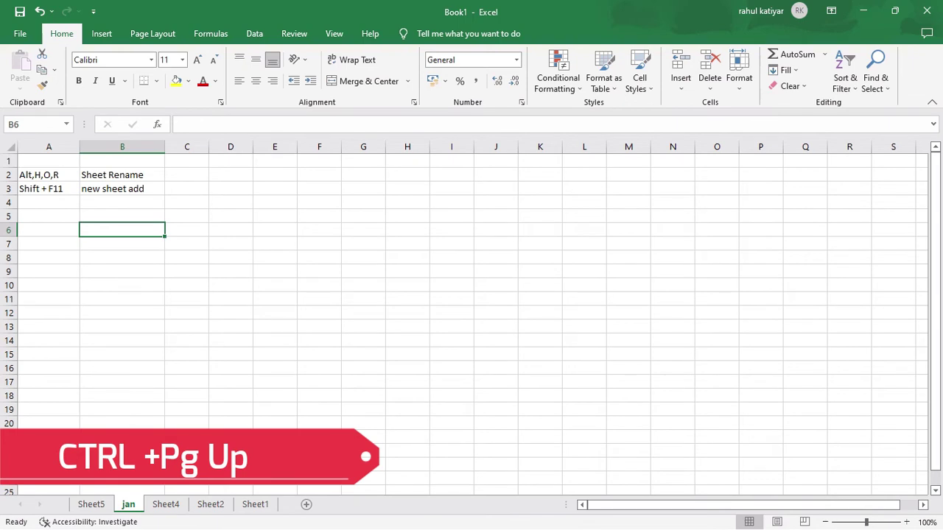
key(ctrl+Page_Up)
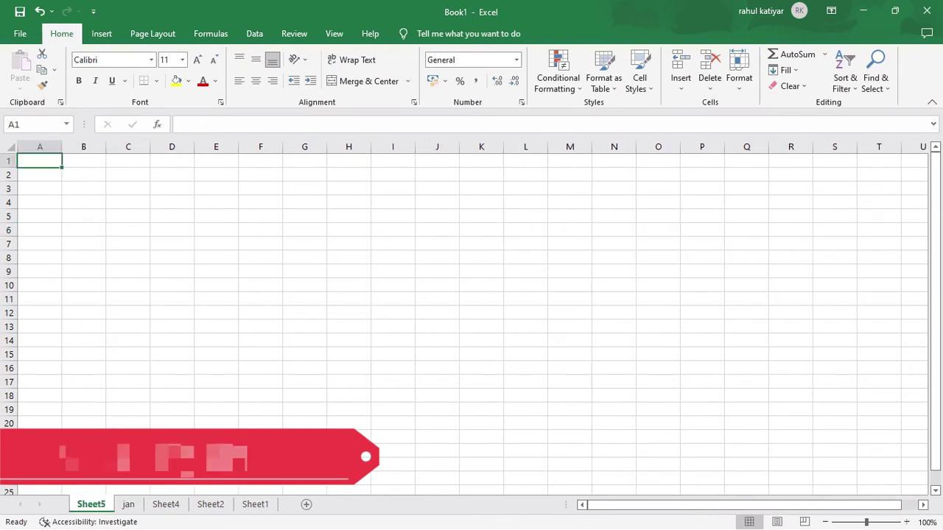
key(ctrl+Page_Down)
key(ctrl+Page_Down)
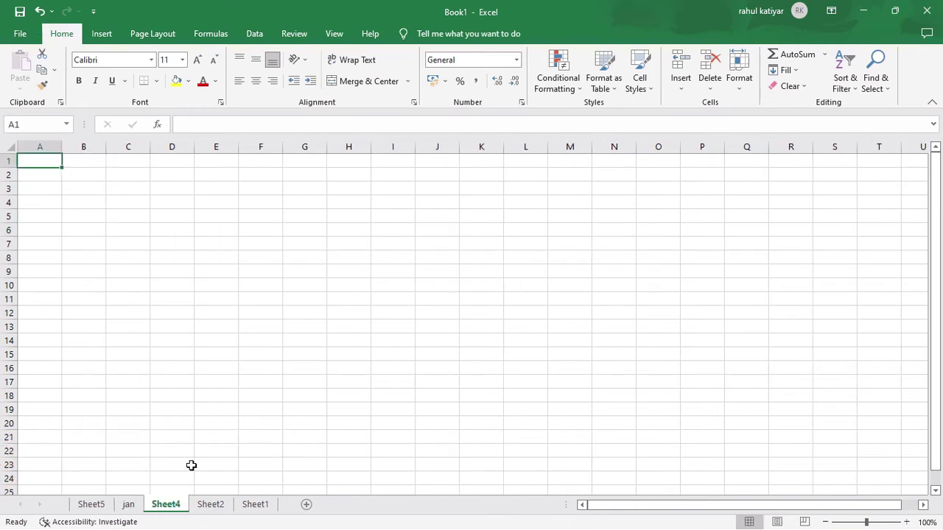
key(ctrl+Page_Down)
key(ctrl+Page_Down)
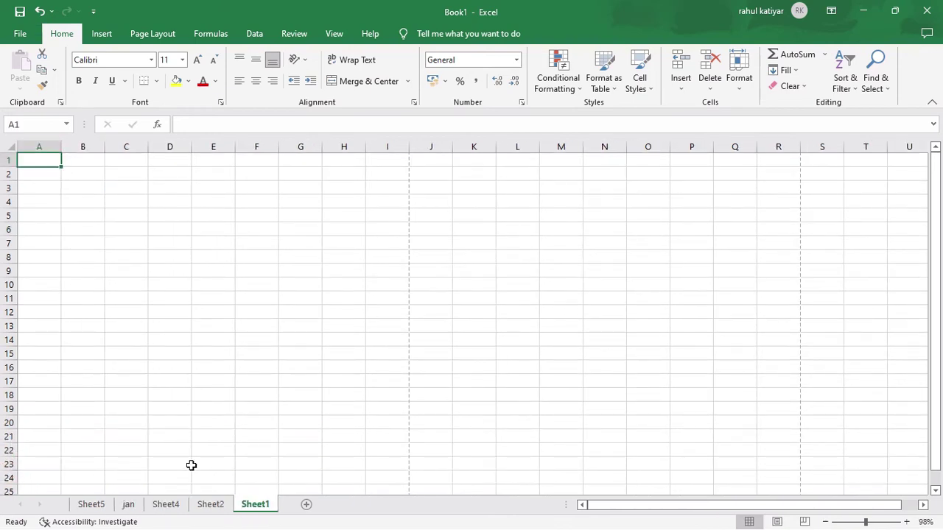
key(ctrl+Page_Up)
key(ctrl+Page_Up)
key(ctrl+Page_Up)
key(ctrl+Page_Up)
key(ctrl+Page_Down)
Step: Enter "Ctrl+ Pg up" in A4 and "For moving in sheet backward" in B4, widening column B to fit
click(51, 202)
text(Ctrl+ P)
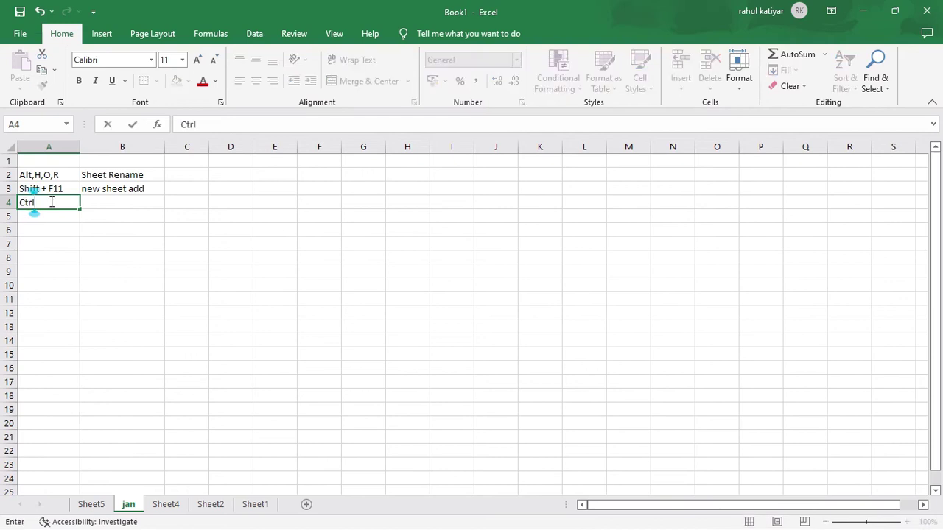
text(g up)
key(Tab)
text(For moving in sheet backward)
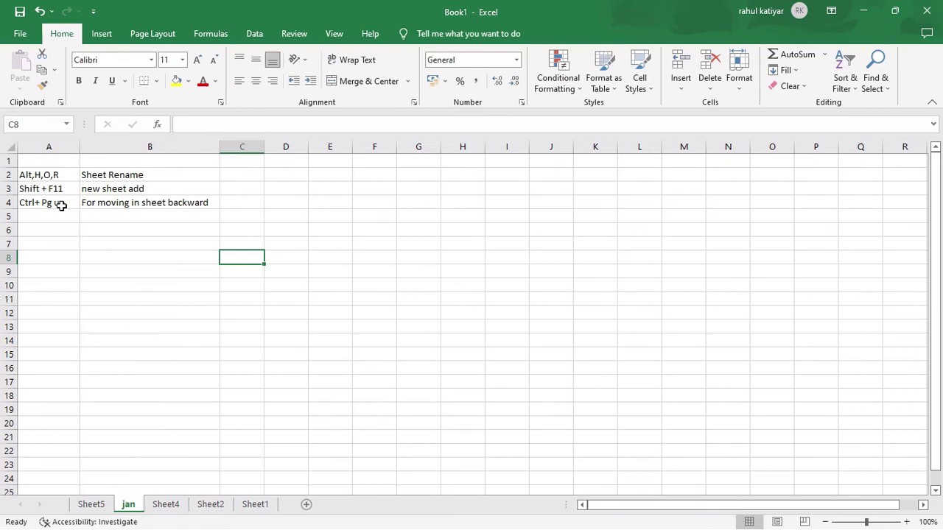
Step: Copy A4:B4 to row 5 and change the copies to "Ctrl+ Pg Down" and "For moving in sheet forward"
drag(62, 204, 103, 202)
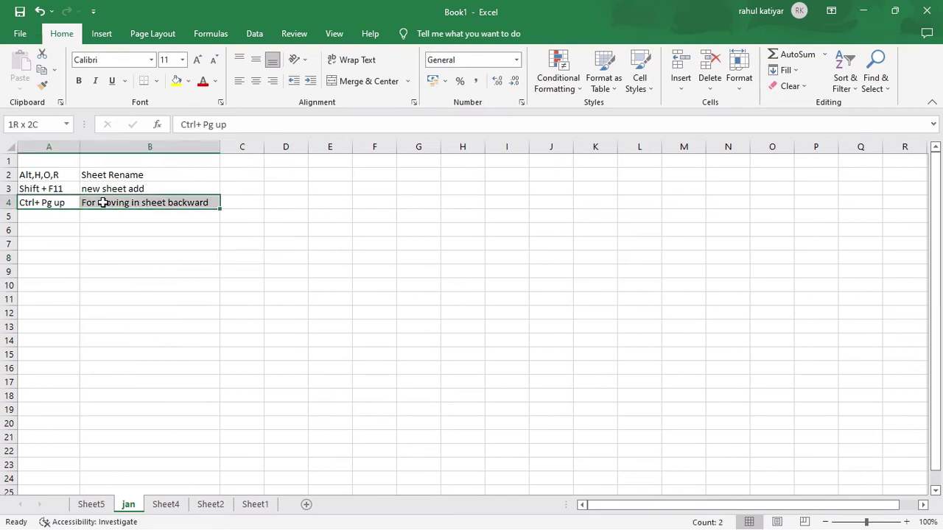
key(ctrl+c)
click(60, 216)
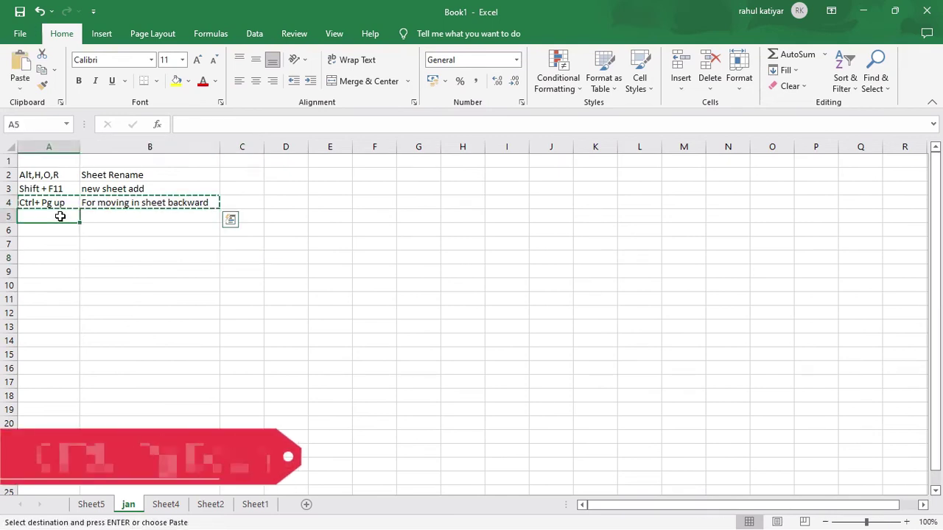
key(ctrl+v)
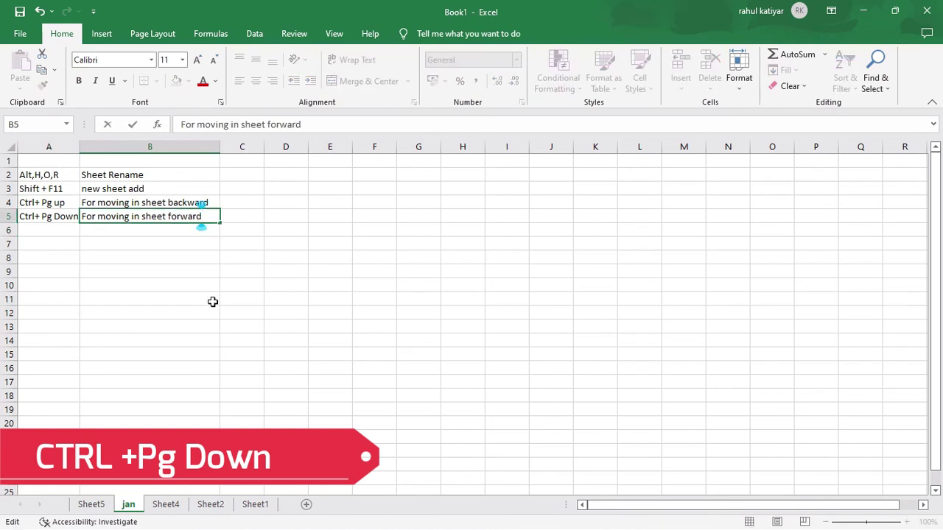
click(212, 302)
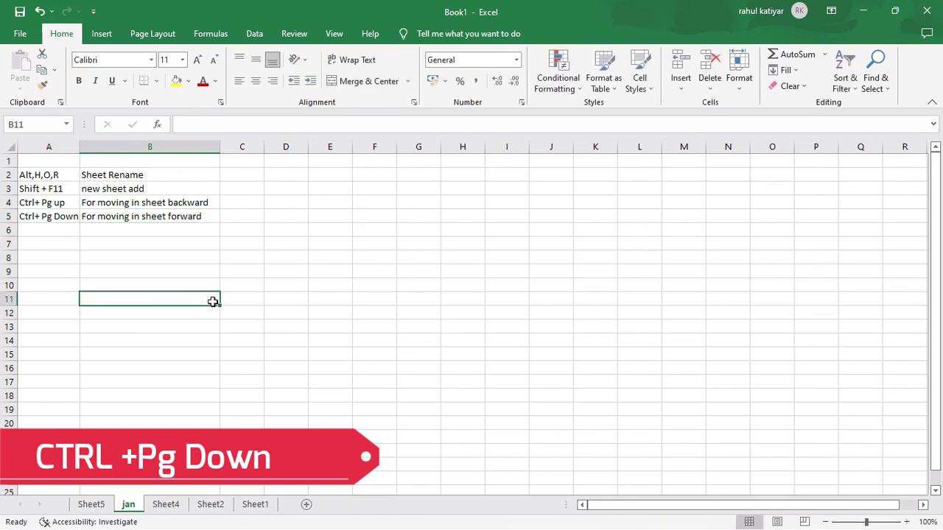
Step: Delete the Sheet5 worksheet
click(92, 504)
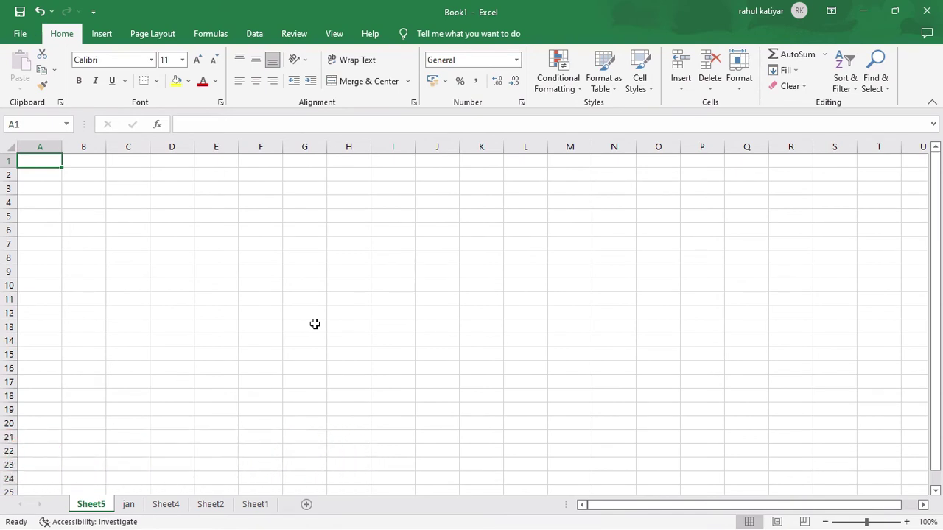
key(alt+h)
key(d)
key(s)
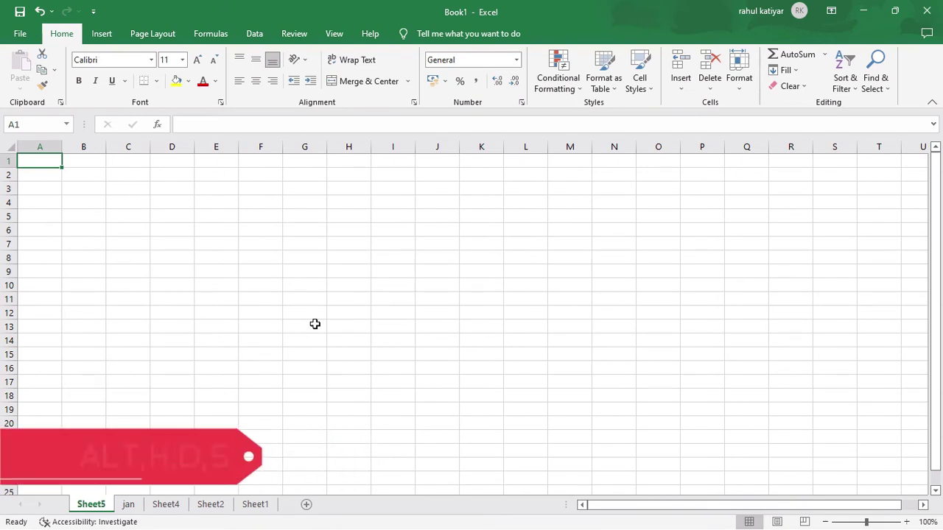
key(alt)
key(h)
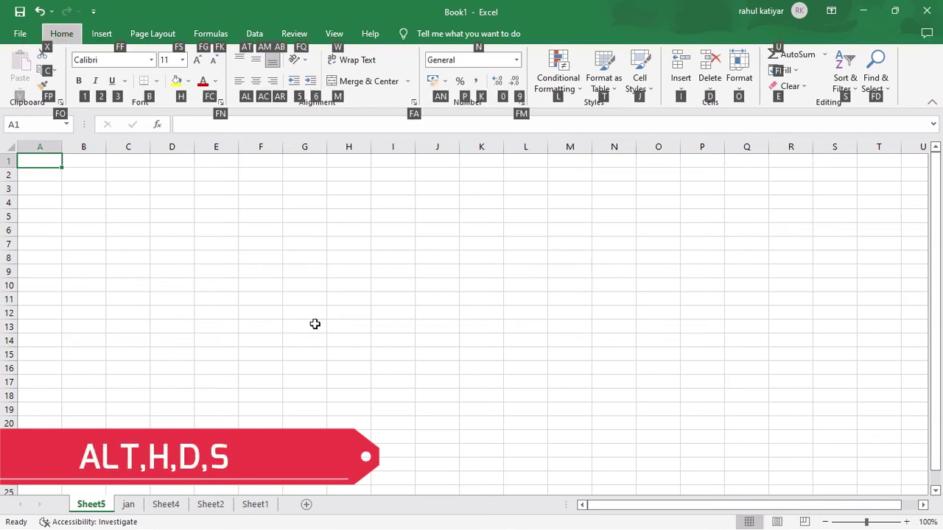
key(d)
key(s)
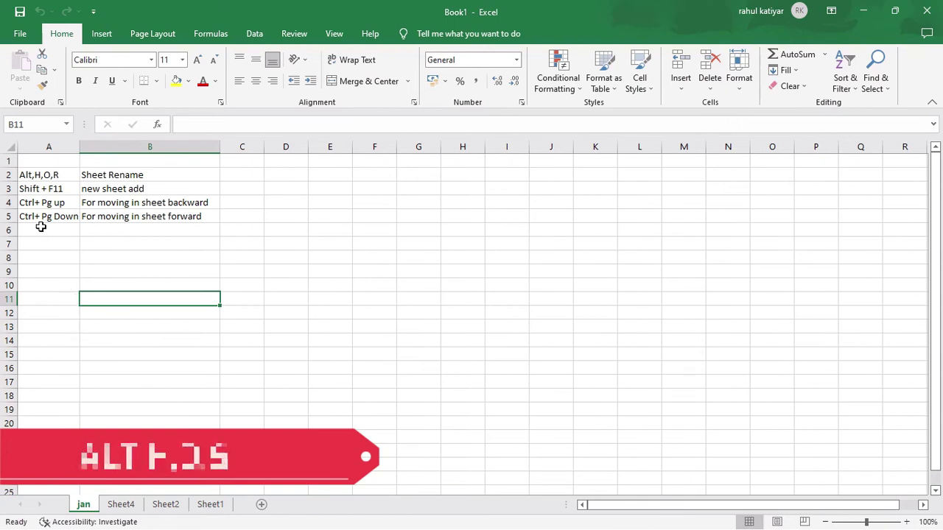
Step: Copy the shortcut in A2 to A6 and change the copy to "Alt,H,D,S"
click(48, 174)
key(ctrl+c)
click(48, 230)
key(ctrl+v)
double_click(46, 231)
key(BackSpace)
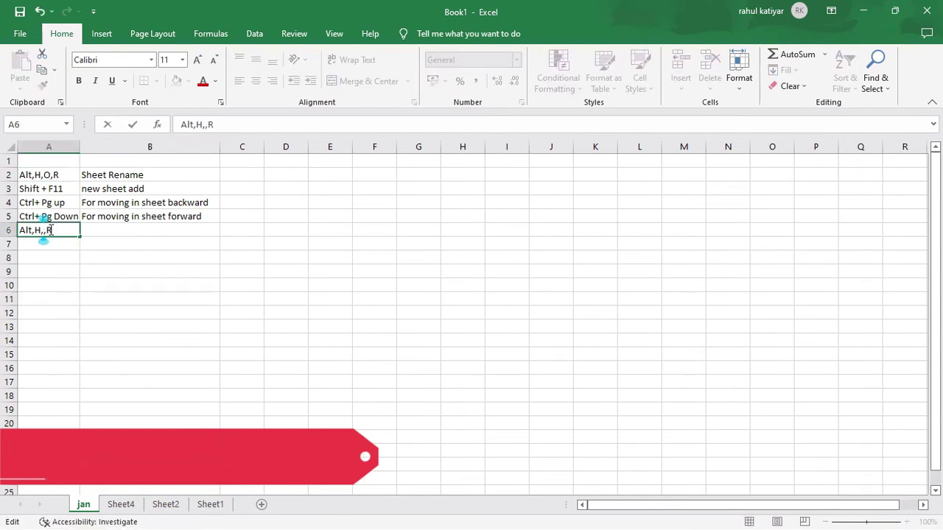
text(D)
click(69, 233)
key(BackSpace)
text(S)
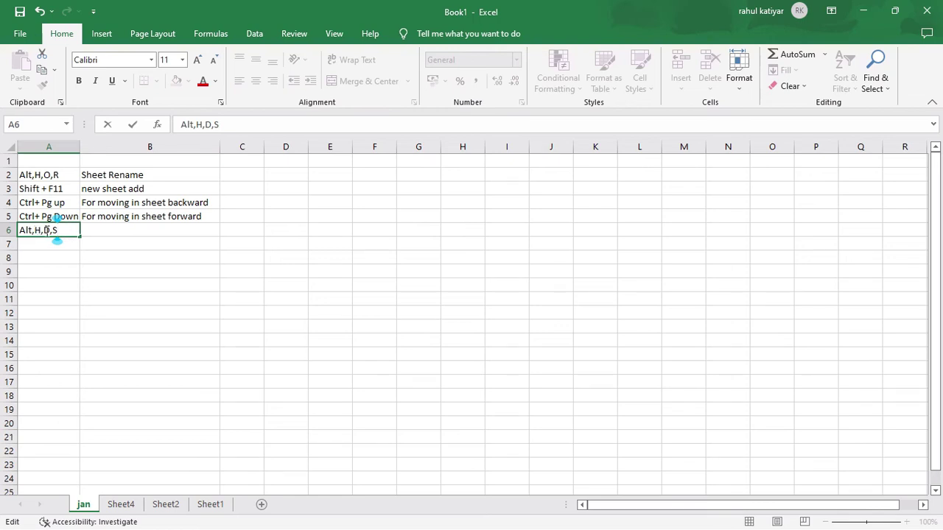
Step: Enter "To delete sheet" in B6 as the description of the Alt,H,D,S shortcut
click(108, 231)
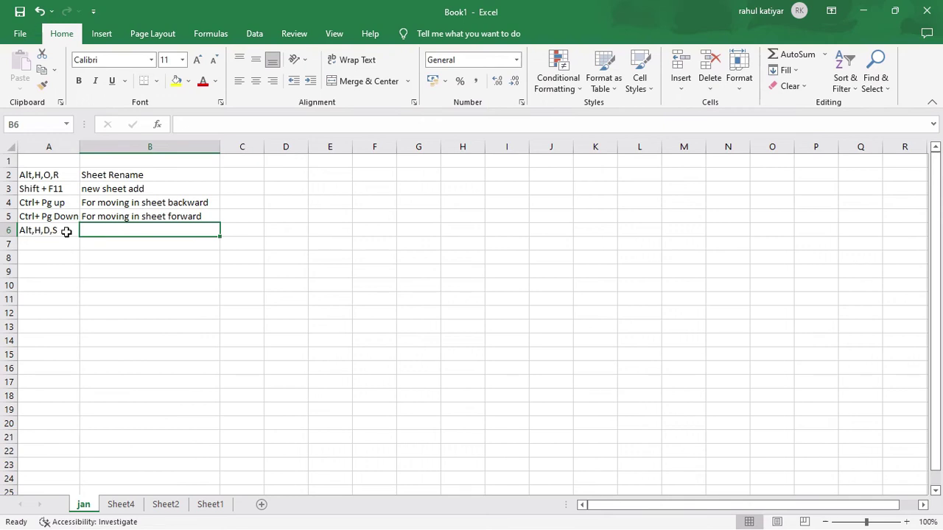
text(To)
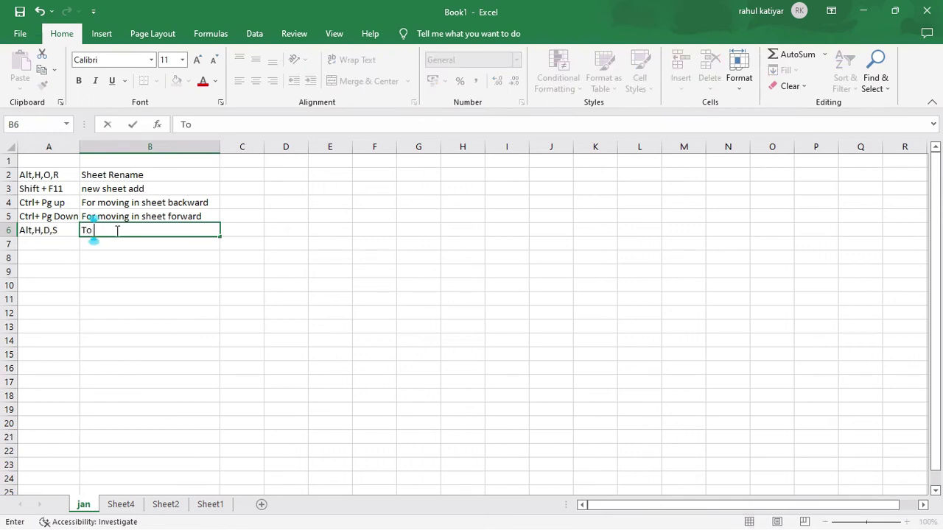
text( delete sheet)
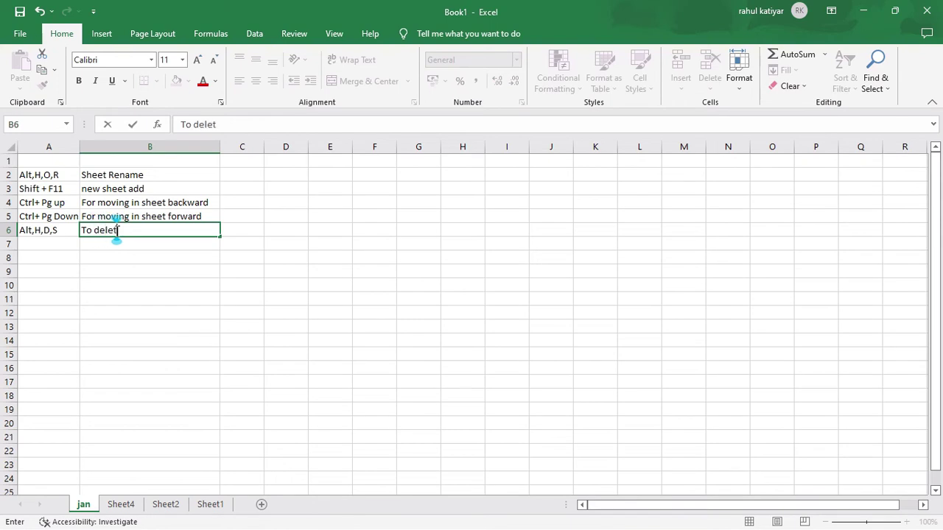
click(190, 258)
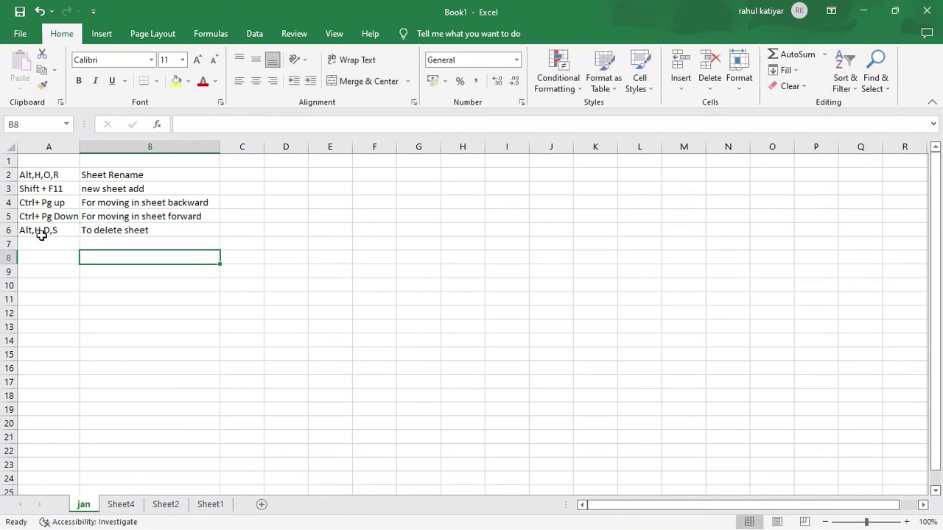
Step: Delete the Sheet4 and Sheet2 worksheets
click(131, 505)
key(alt+h)
key(d)
key(s)
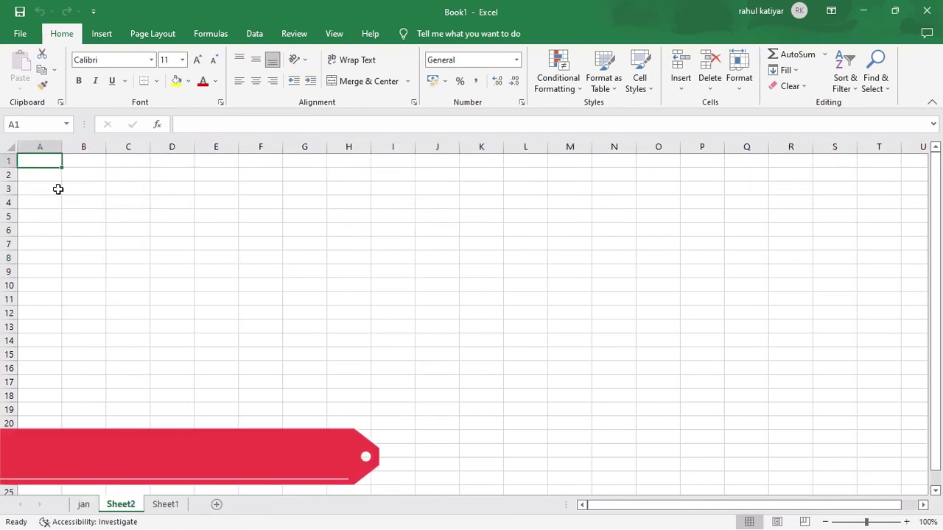
key(alt+e)
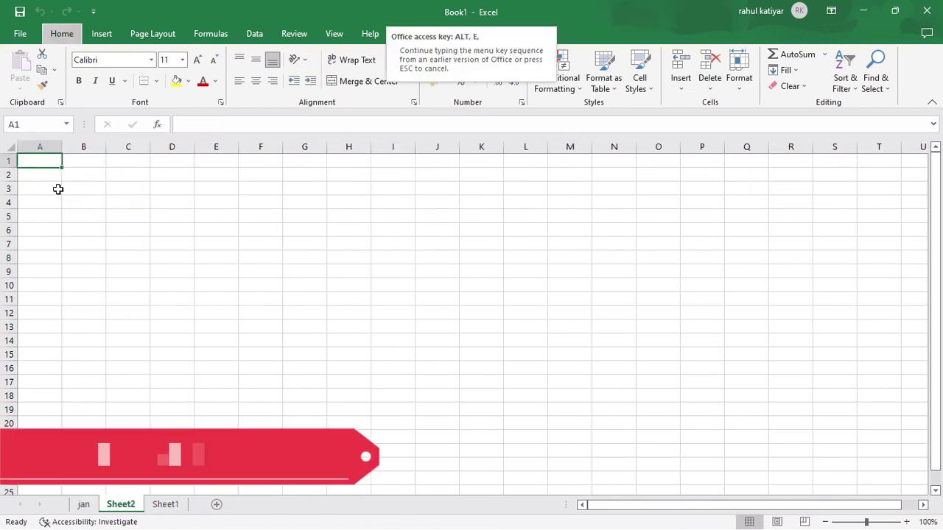
key(l)
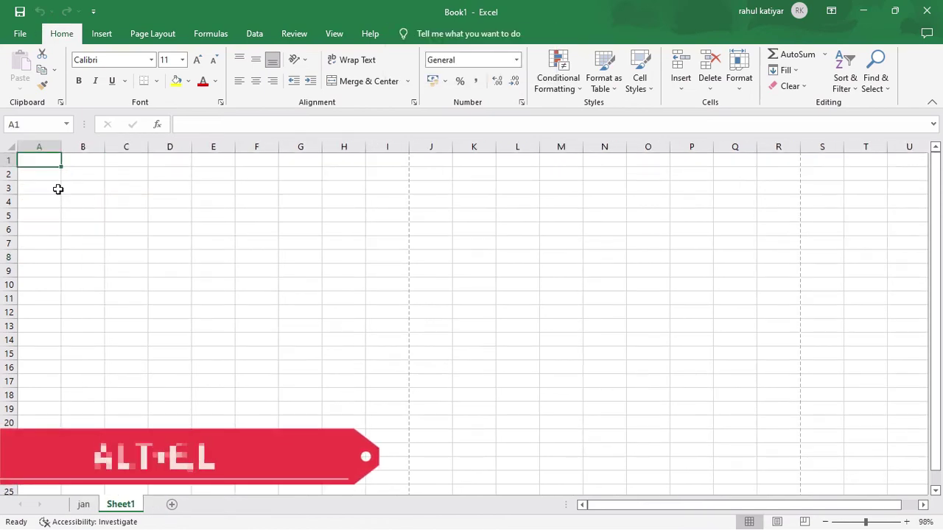
Step: Enter the alternative delete shortcut "Alt+E,L" in A7 of the jan sheet
click(81, 504)
click(39, 245)
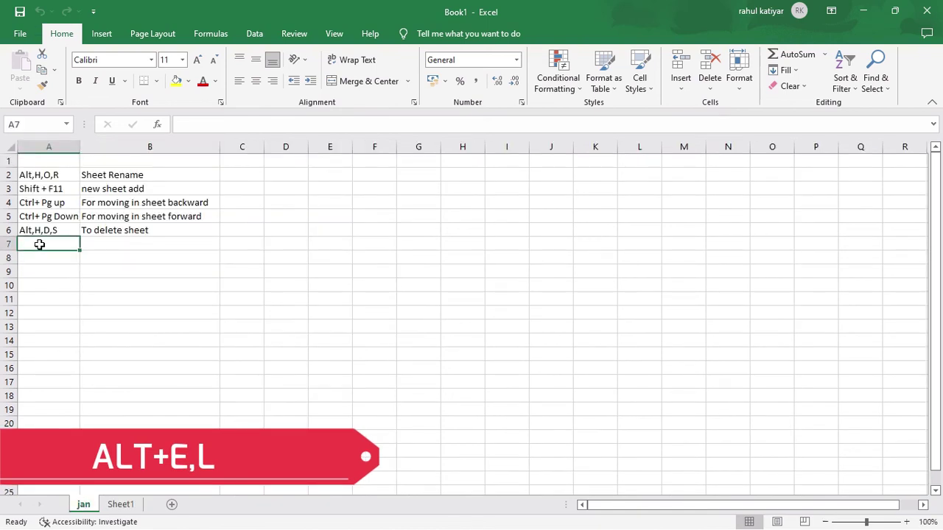
text(Al)
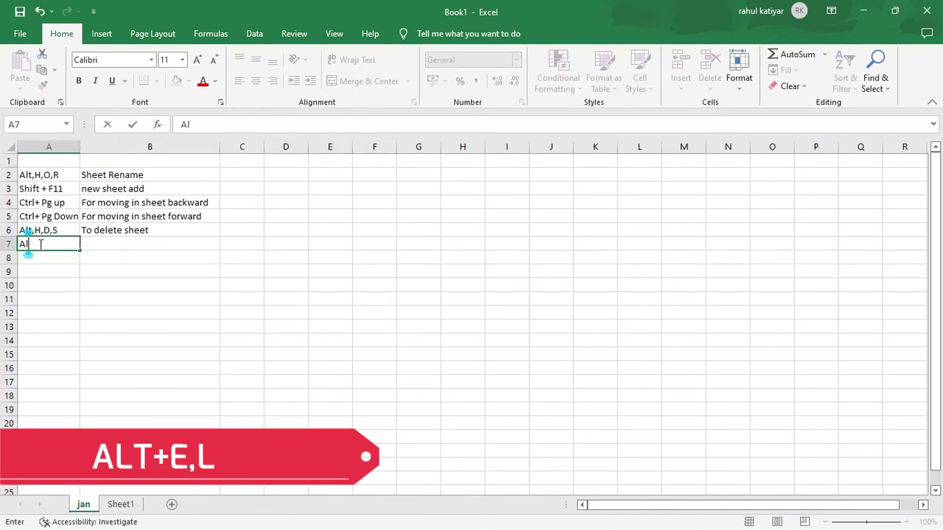
text(t+E,L)
Step: Merge B6:B7 into one cell and align its text to the vertical middle and horizontal left
drag(130, 231, 131, 244)
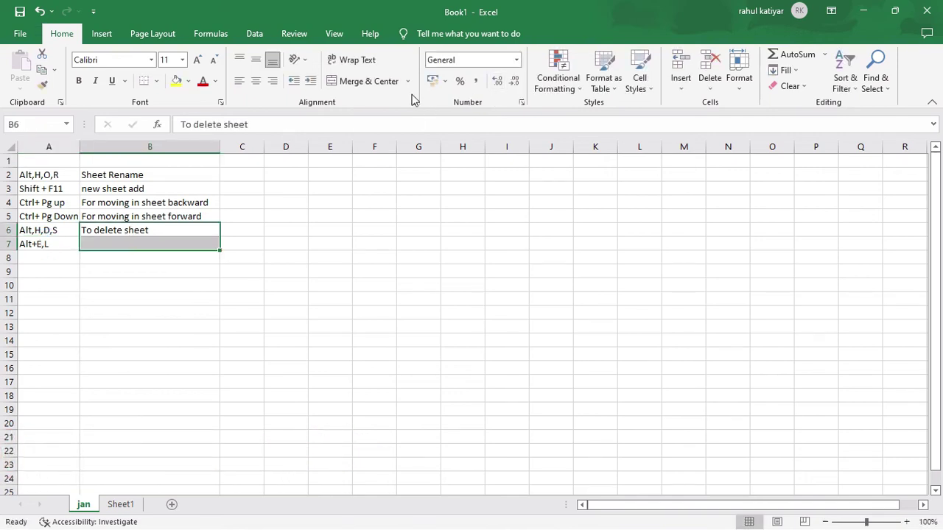
click(360, 83)
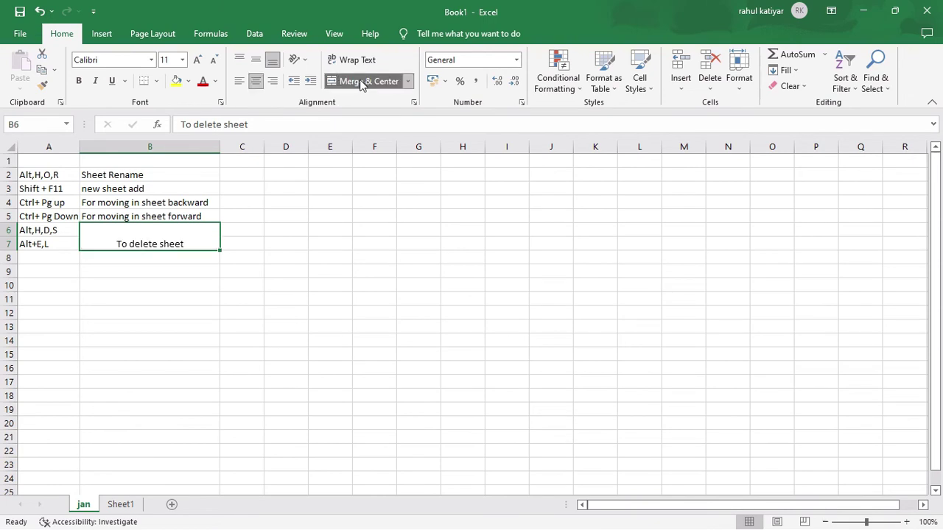
click(255, 61)
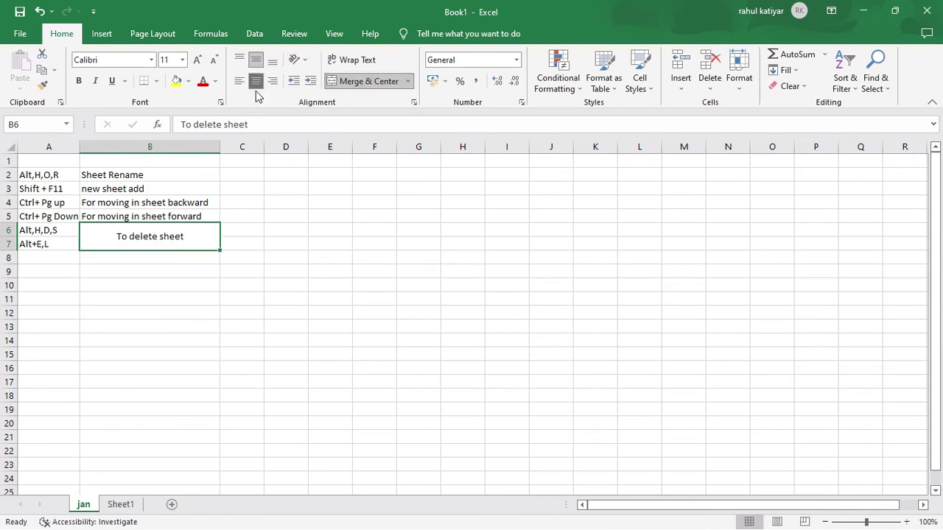
click(238, 82)
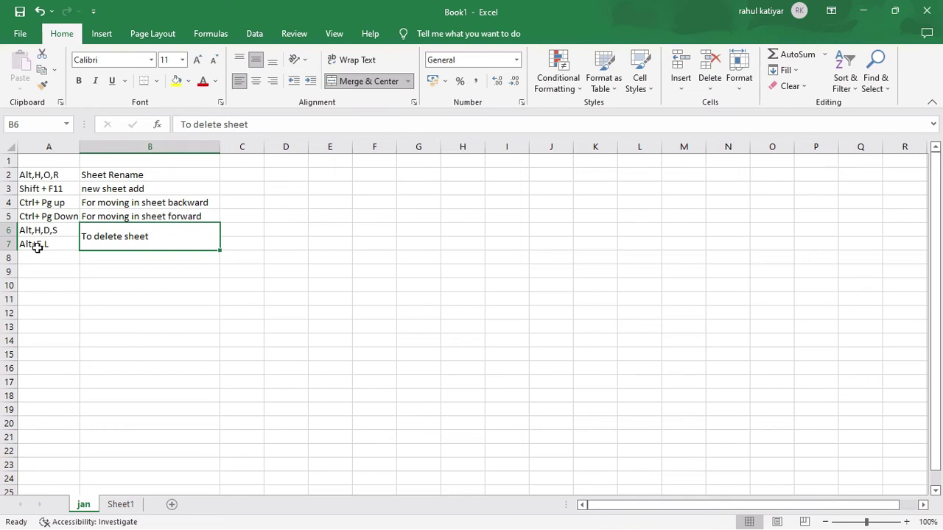
key(Down)
key(Down)
key(Down)
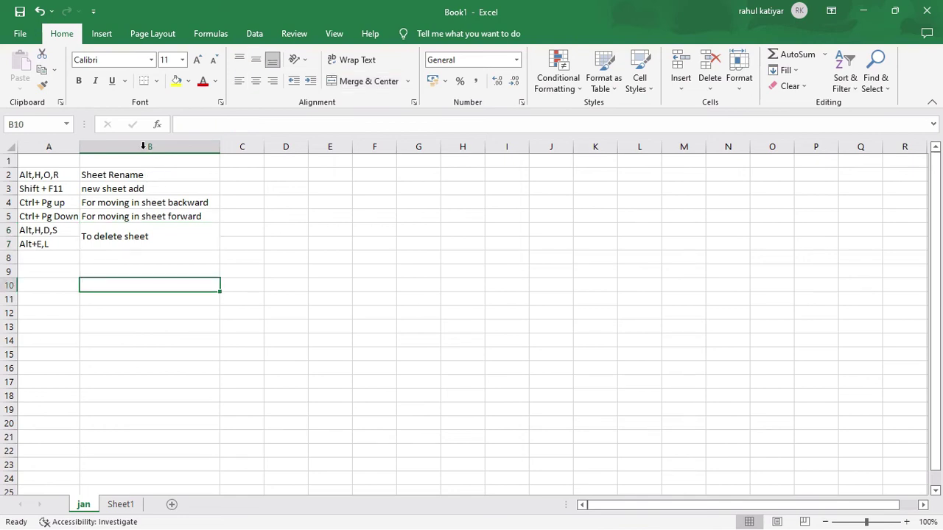
Step: Undo the alignment changes on the merged cell B6:B7 and redo them
click(40, 12)
click(67, 11)
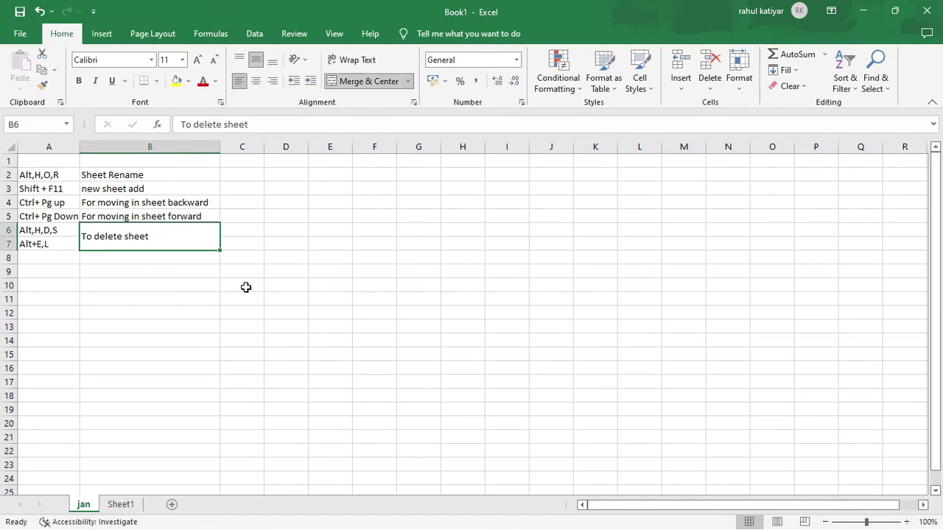
key(alt)
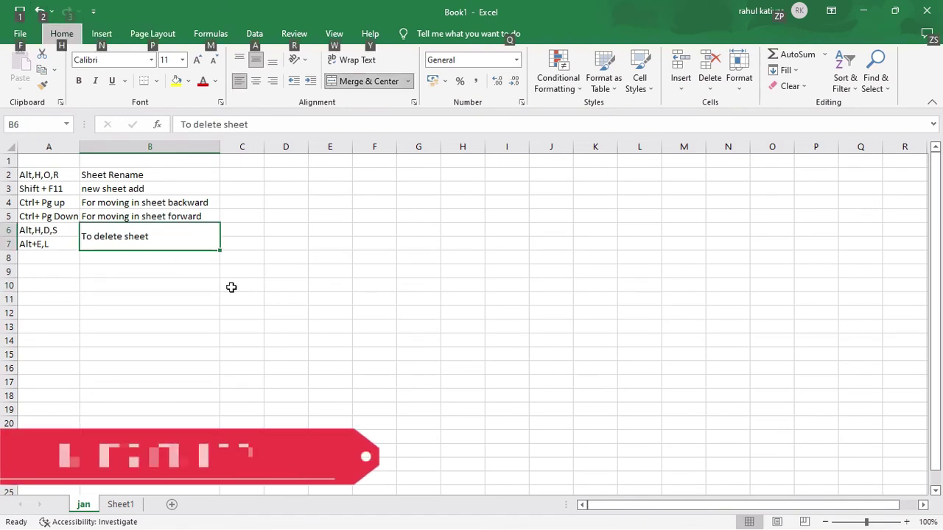
key(2)
key(Return)
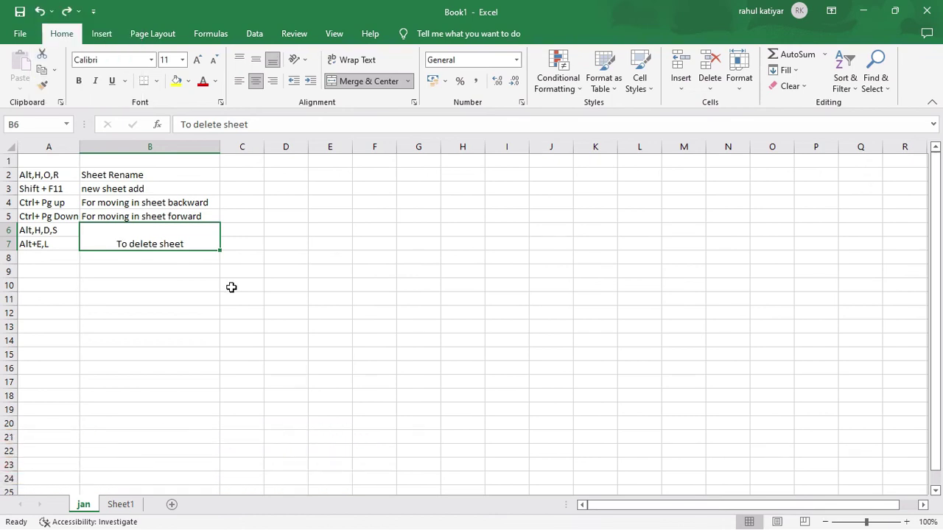
key(alt)
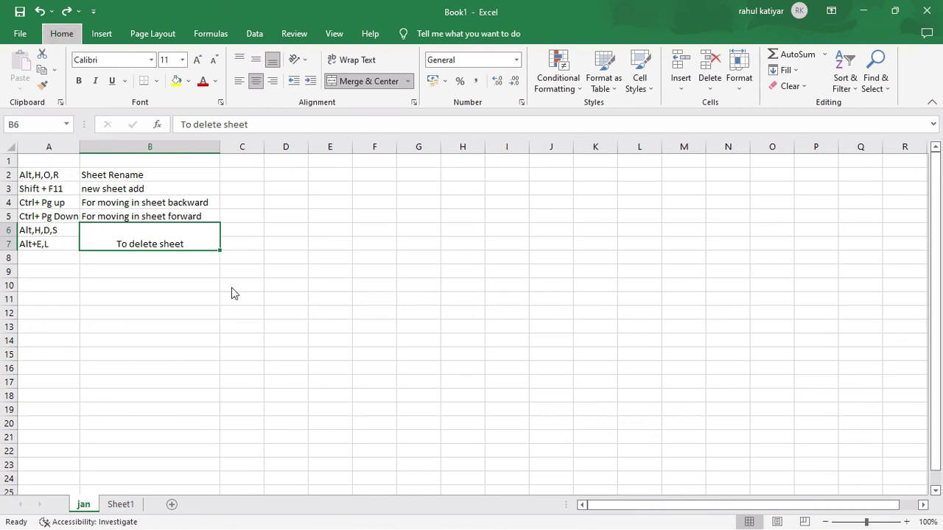
key(3)
key(Return)
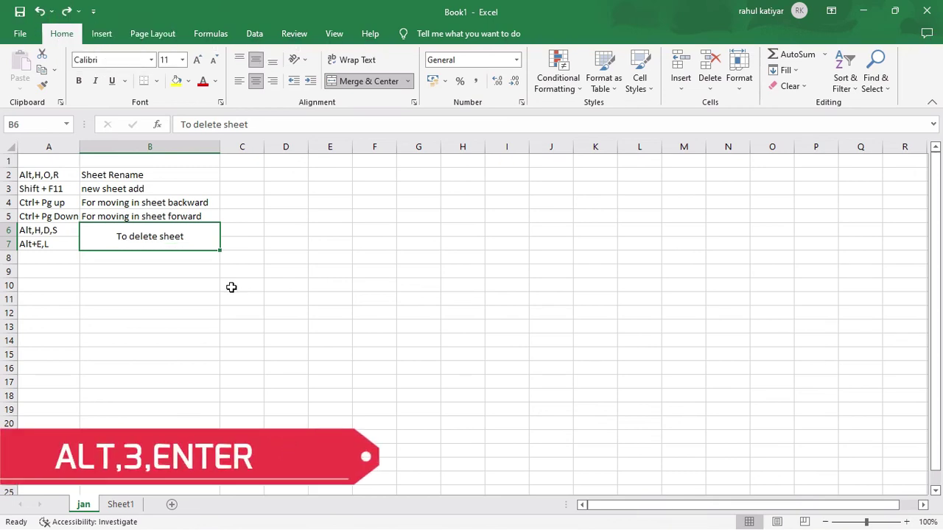
key(alt)
key(3)
key(Return)
Step: Enter "Alt,2,Enter" in A8 and "To undo" in B8
click(49, 255)
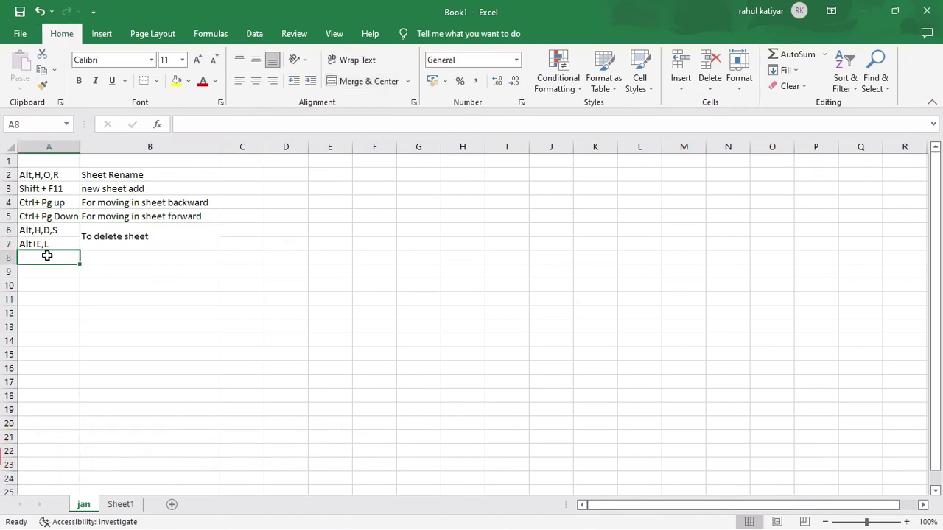
text(Alt,2,Enter)
key(Tab)
text(To undo)
key(Return)
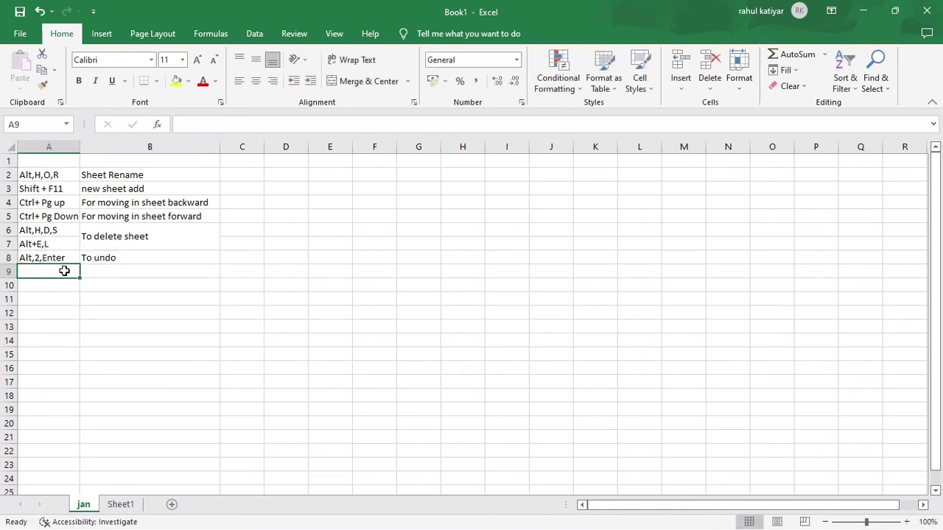
Step: Enter "Alt,3,enter" in A9 and "To redo" in B9
text(Alt,3,)
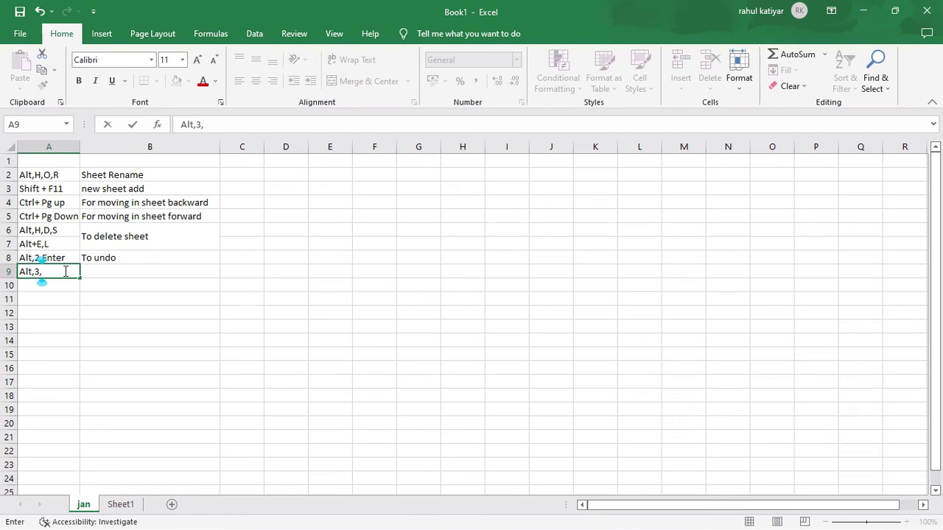
text(enter)
click(115, 273)
text(To redo)
click(146, 340)
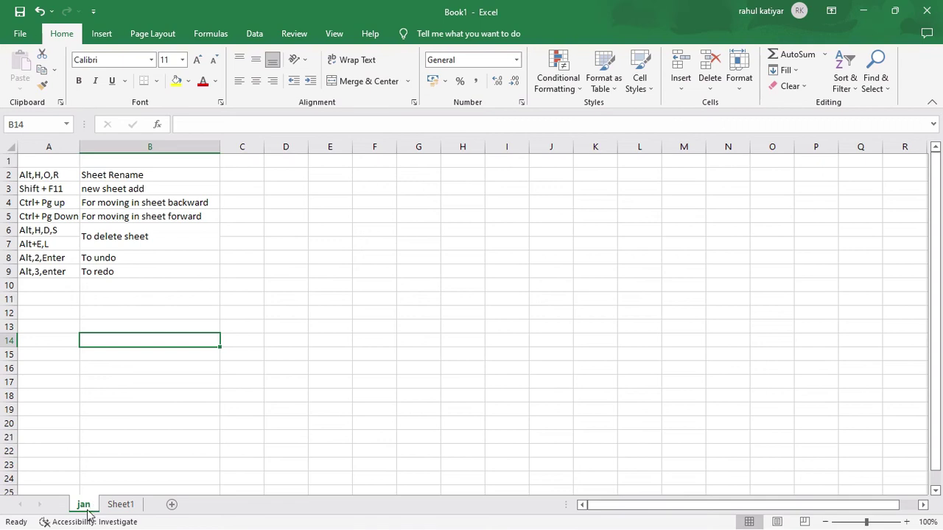
Step: Create a copy of the jan sheet at the end of Book1
right_click(83, 505)
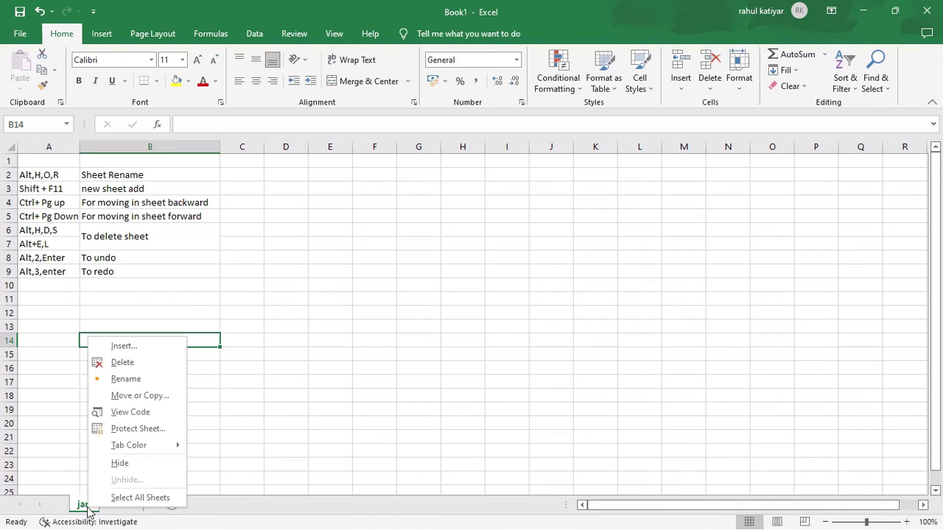
click(154, 400)
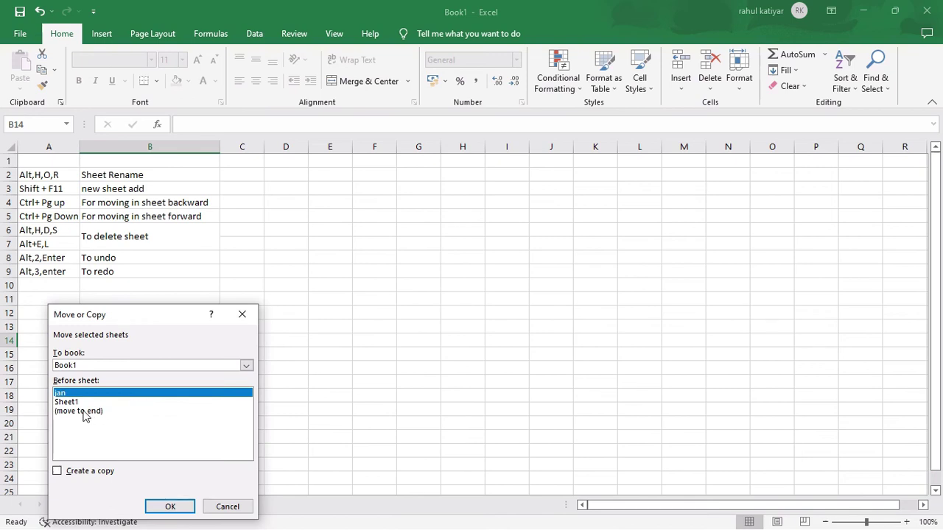
click(84, 412)
click(57, 472)
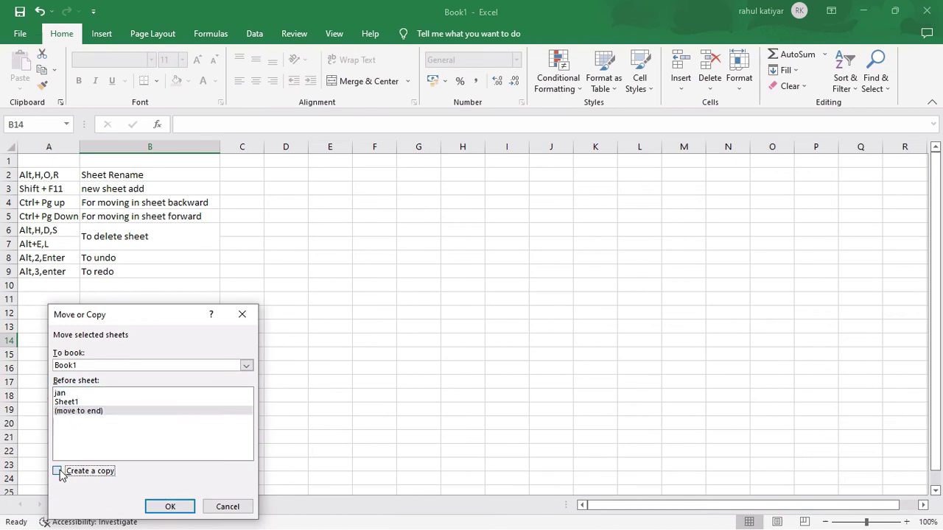
click(246, 367)
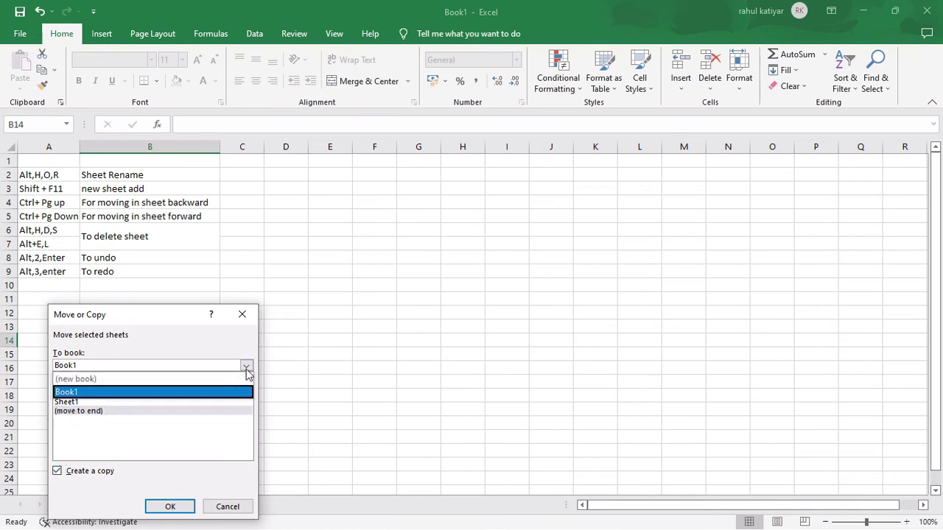
click(152, 394)
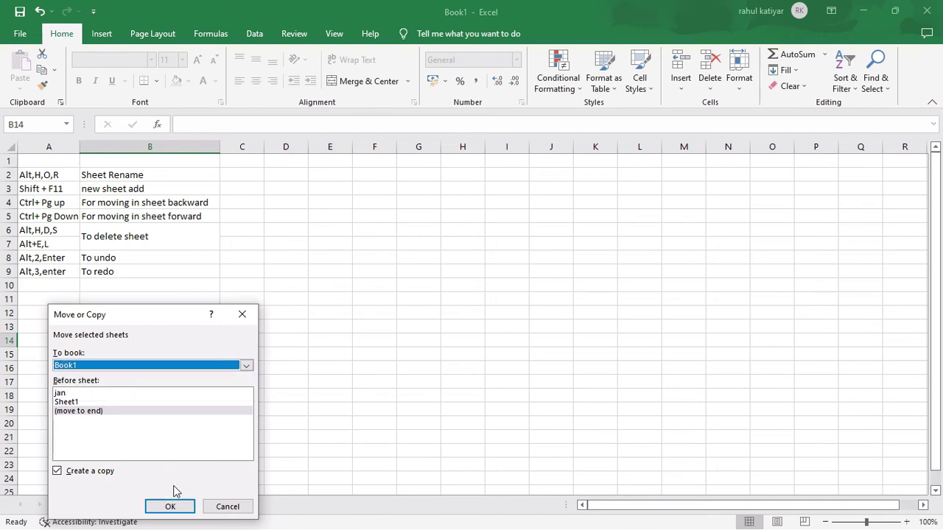
click(170, 506)
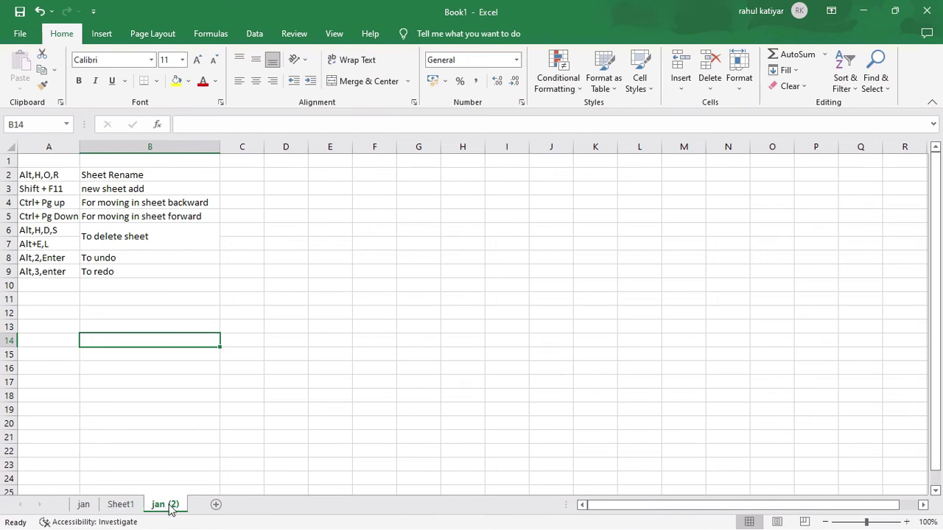
Step: Return to the original jan sheet and create a second copy of it after the last sheet
click(81, 506)
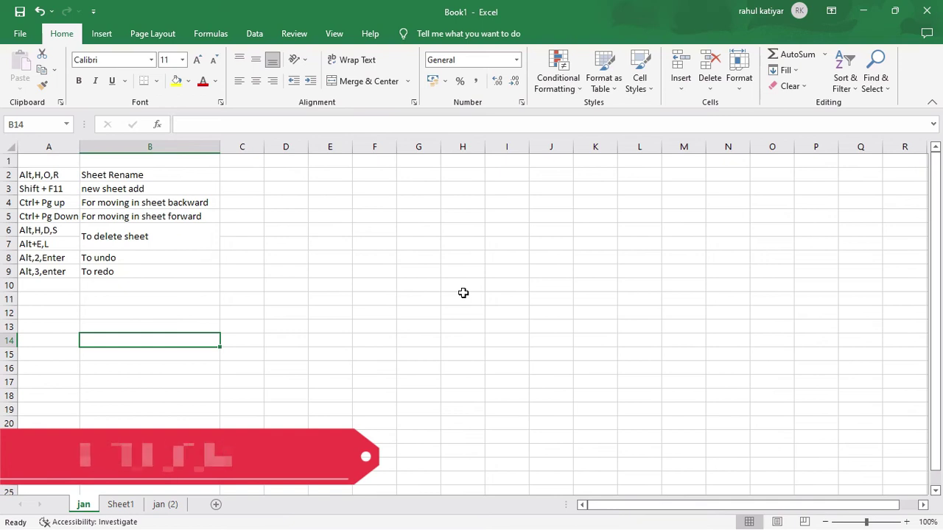
key(alt+h)
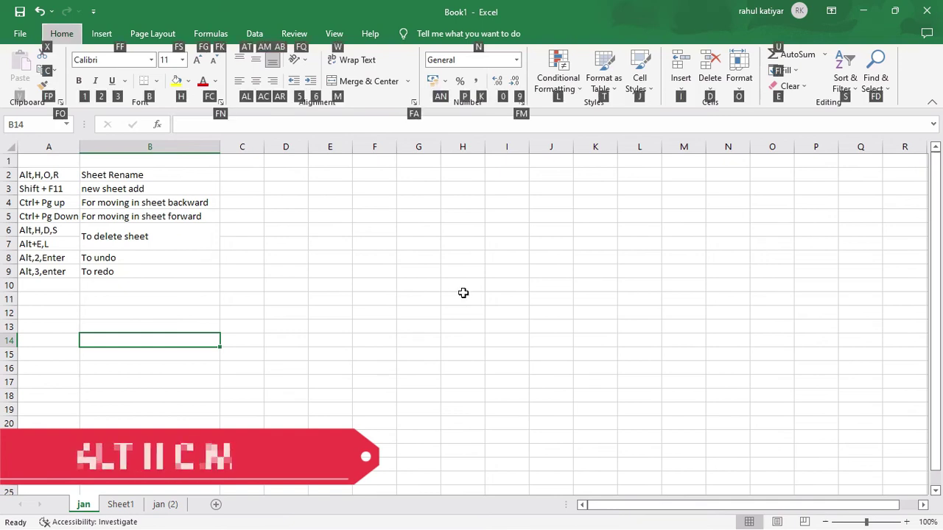
key(o)
key(m)
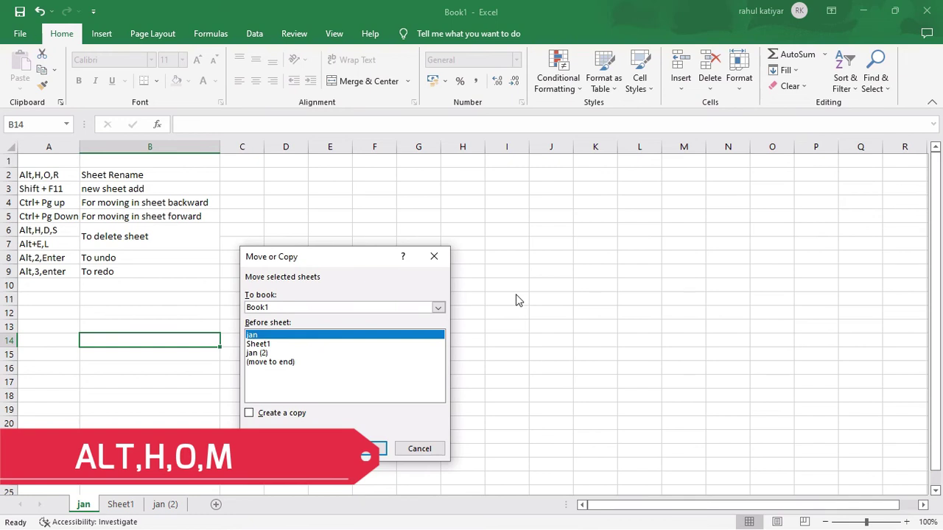
click(274, 363)
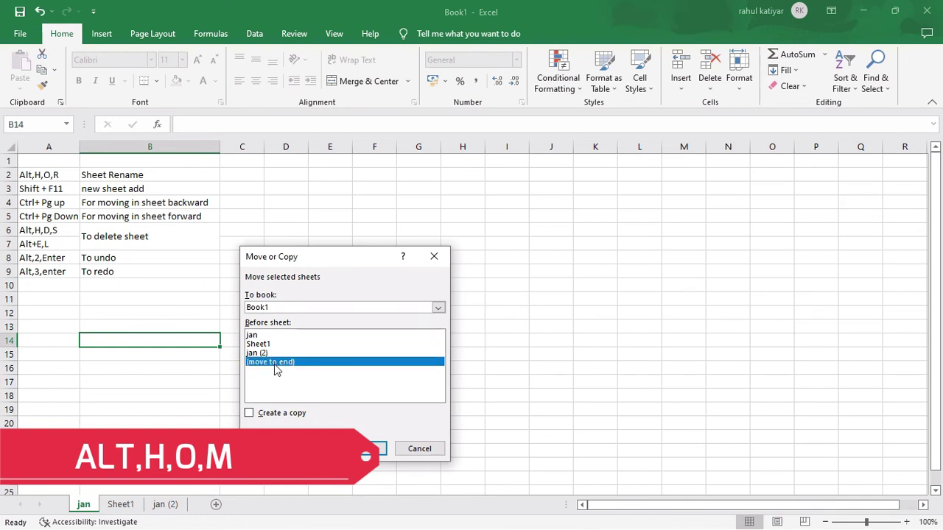
click(284, 416)
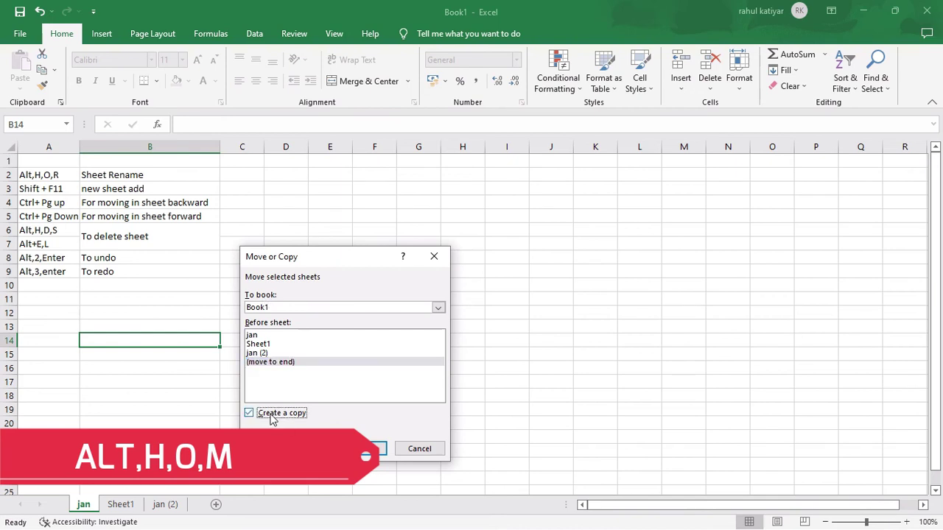
click(372, 448)
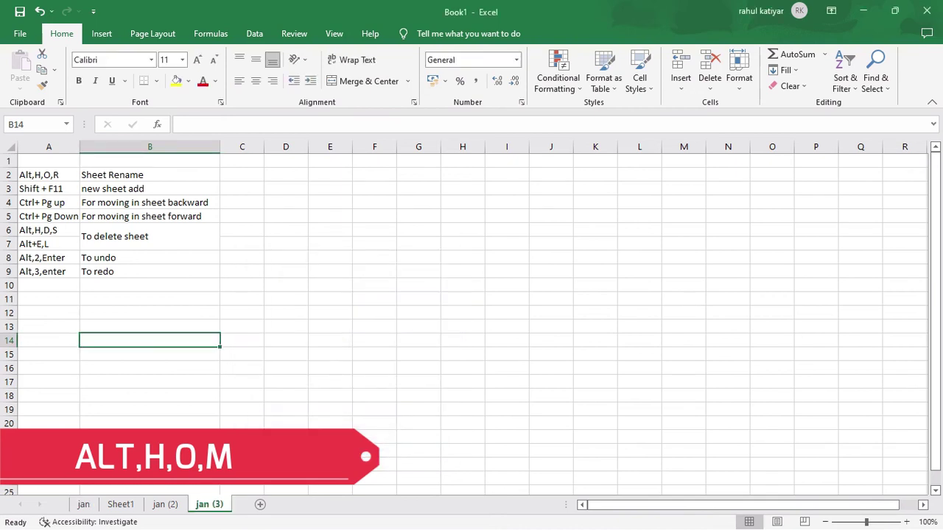
Step: Enter "Alt,H,O,M" in A10 and "For copy the sheet" in B10 of the jan (3) sheet
click(42, 286)
text(Alt)
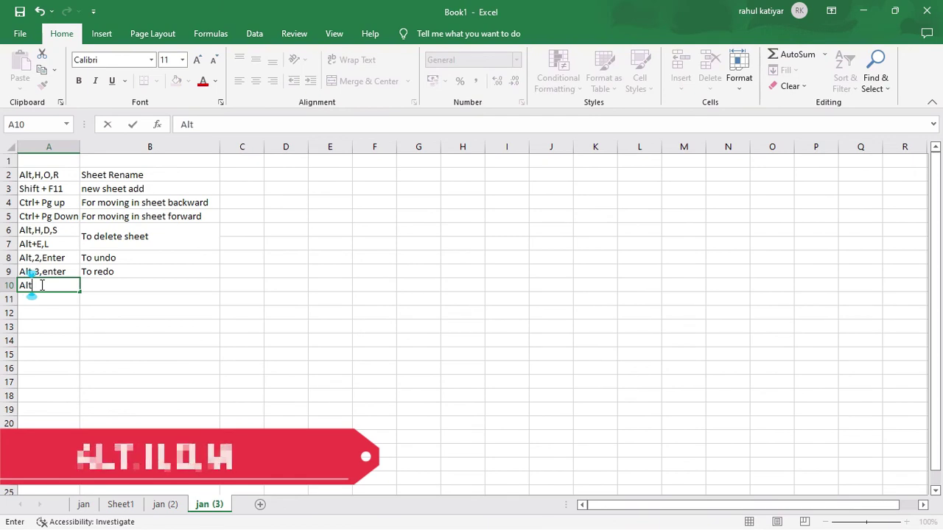
text(,H,)
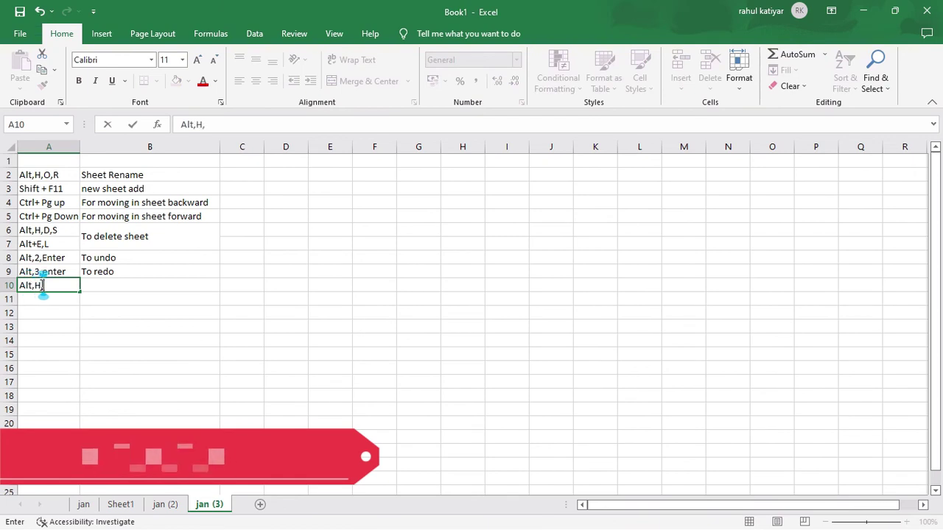
text(O)
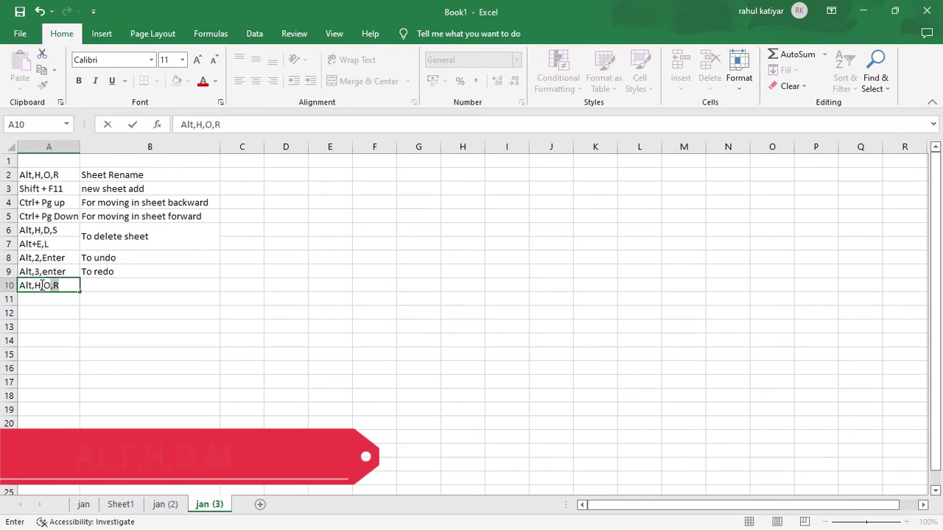
text(,M)
click(118, 286)
text(For copy the sheet)
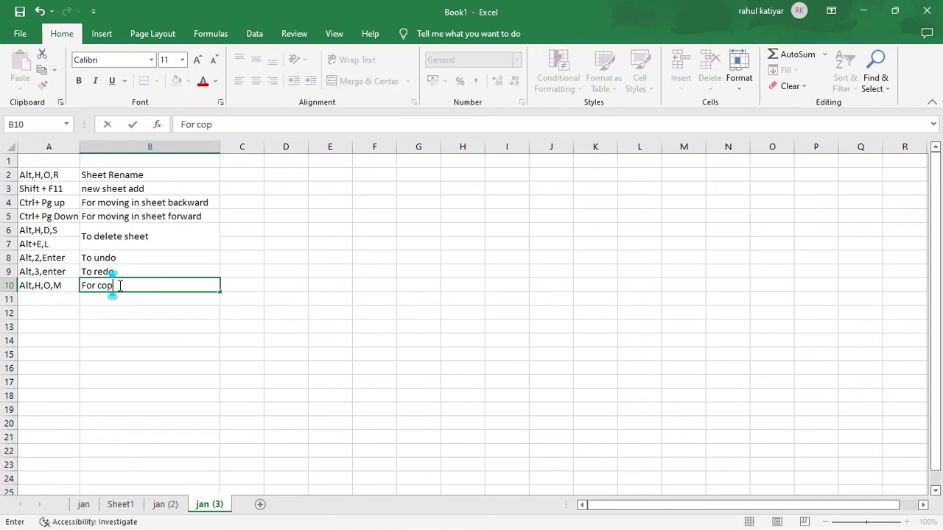
key(Up)
key(Left)
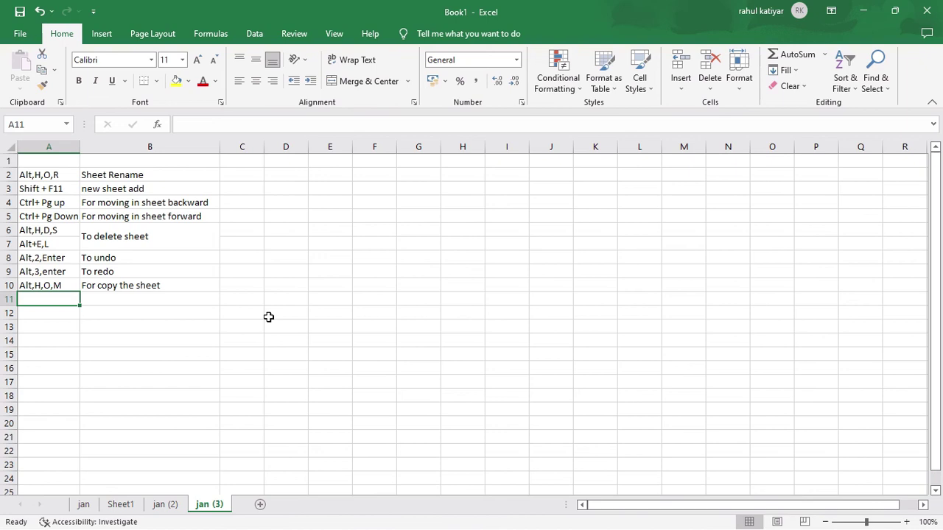
Step: Create a copy of the jan (3) sheet in a new workbook
key(alt)
key(h)
key(o)
key(m)
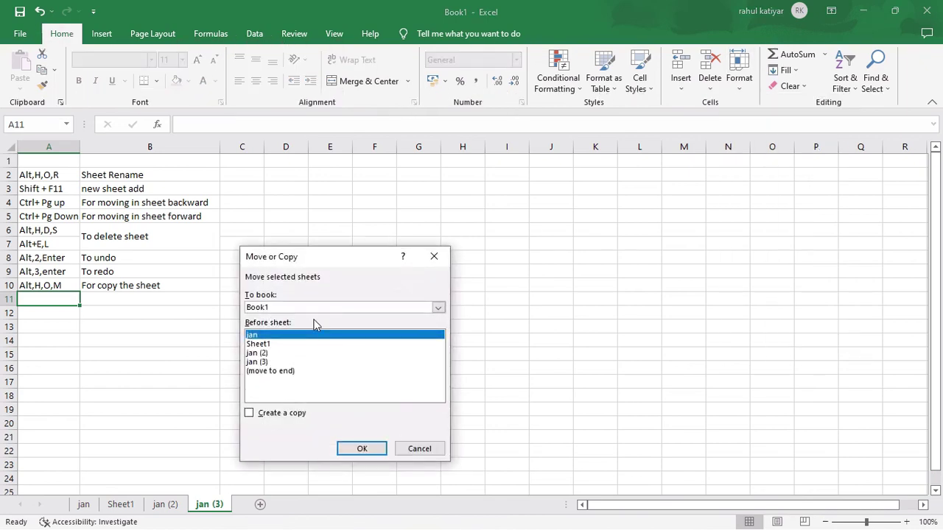
click(438, 309)
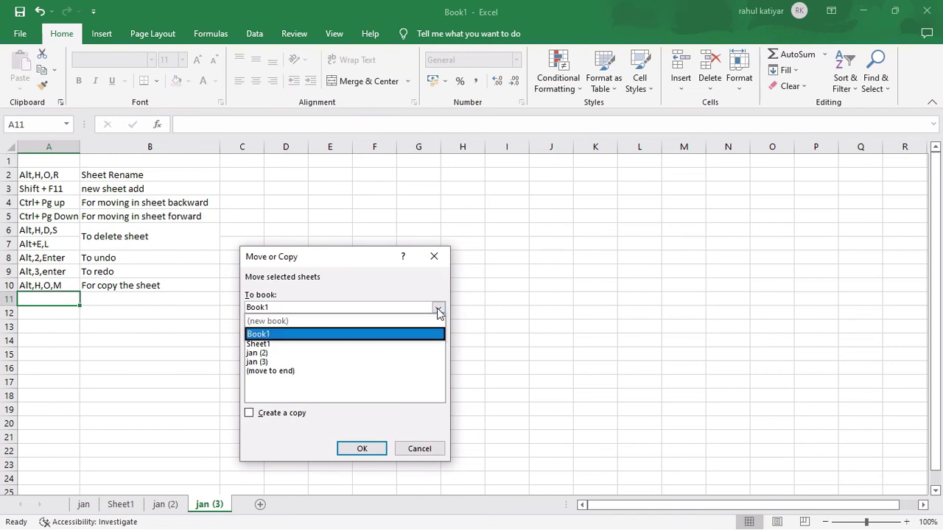
click(306, 322)
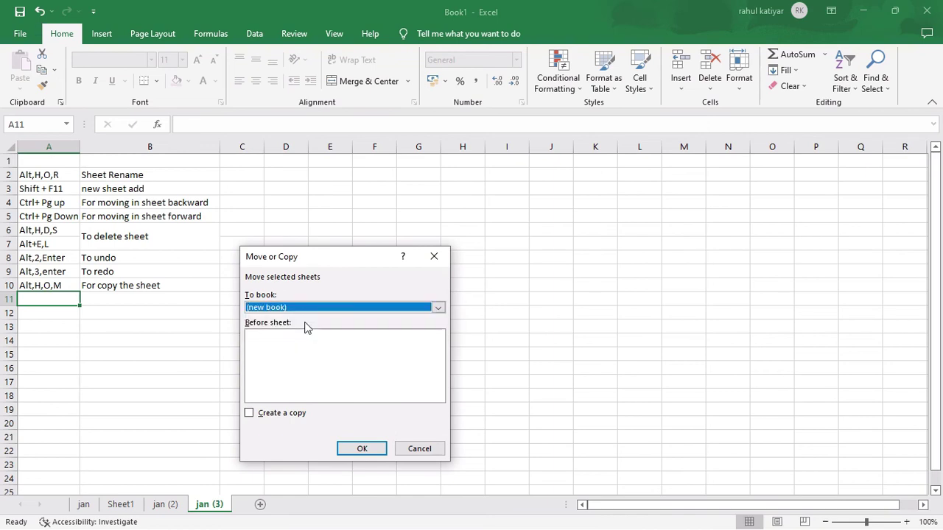
click(258, 415)
click(357, 450)
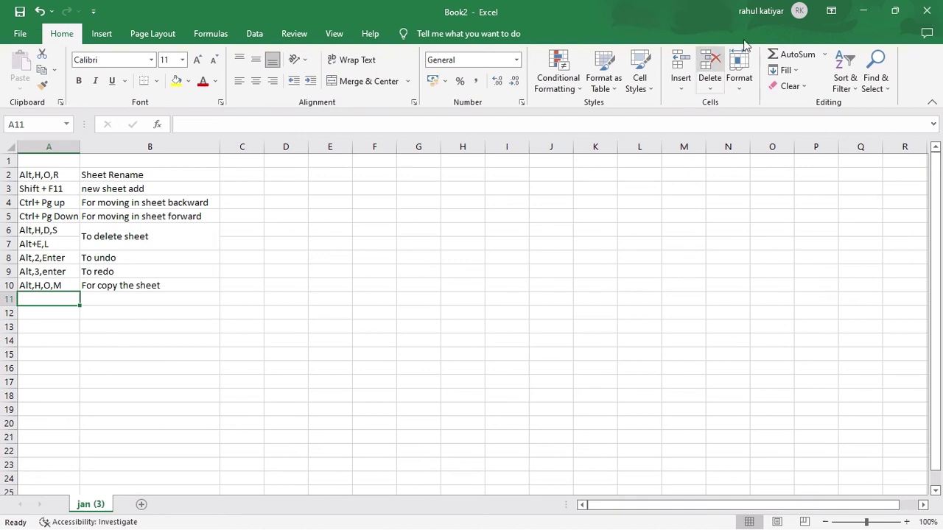
Step: Minimize the new workbook and bring the Book1 workbook back to the front
click(865, 10)
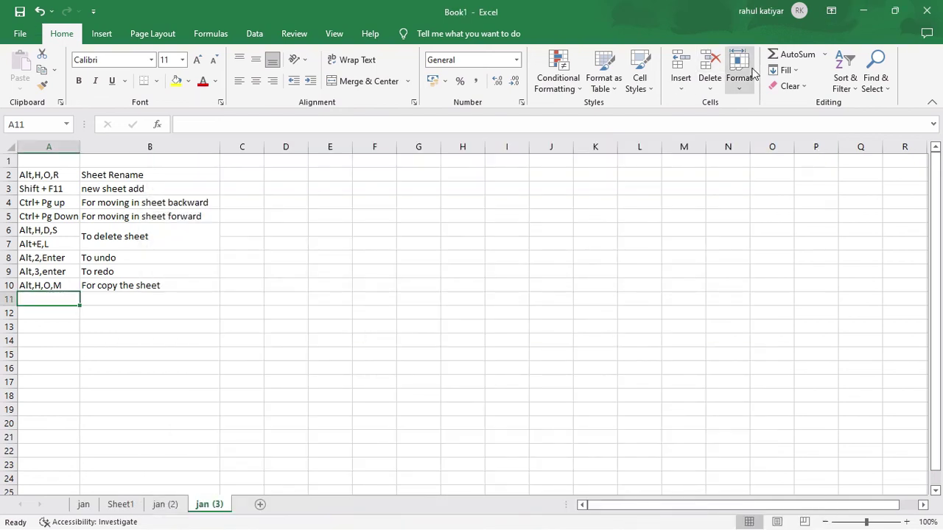
click(531, 394)
click(865, 11)
click(527, 522)
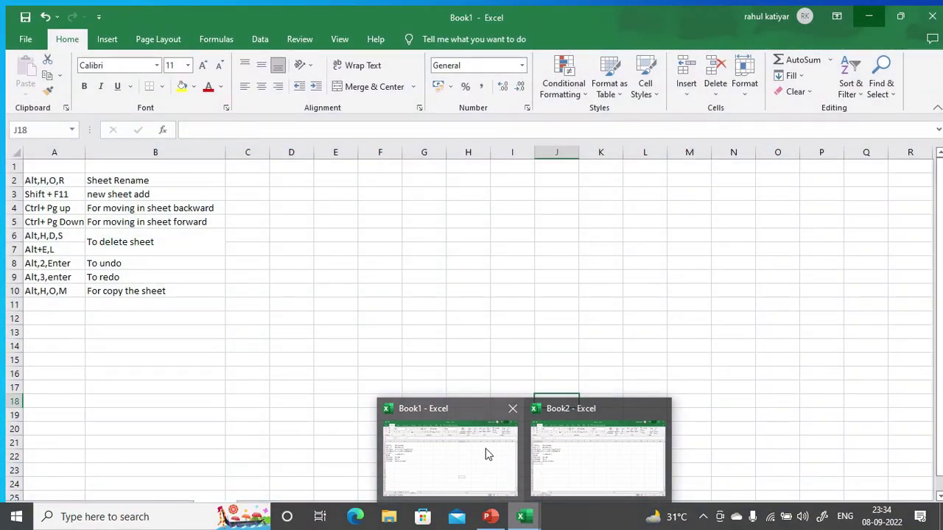
click(486, 454)
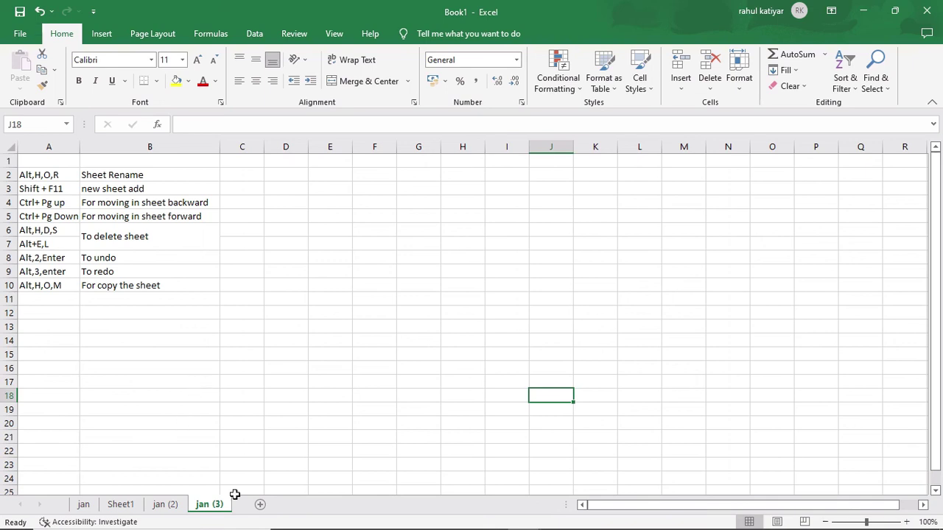
Step: Move the jan (2) sheet after jan (3), and move it back between Sheet1 and jan (3)
click(166, 505)
drag(166, 507, 245, 513)
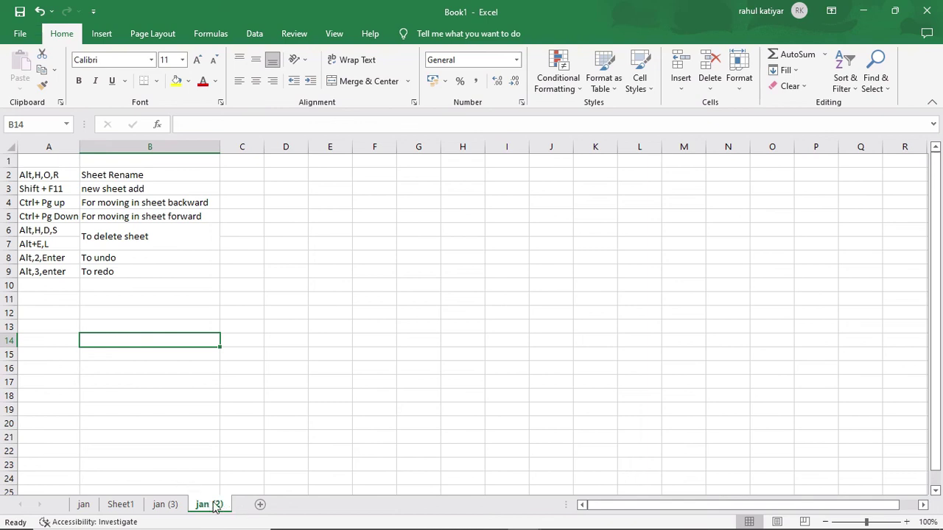
drag(214, 501, 148, 504)
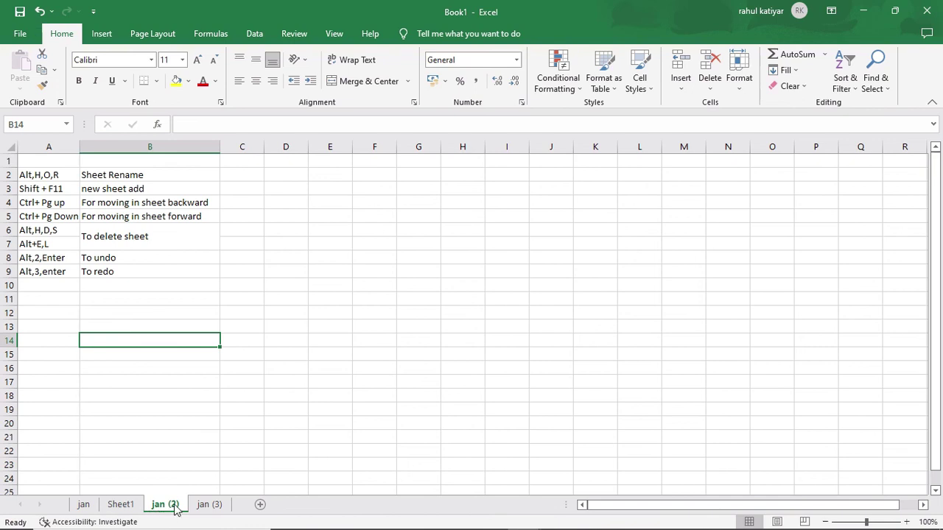
Step: Color the jan (2) sheet tab with the lightest orange theme tint and view it from the jan (3) sheet
right_click(176, 509)
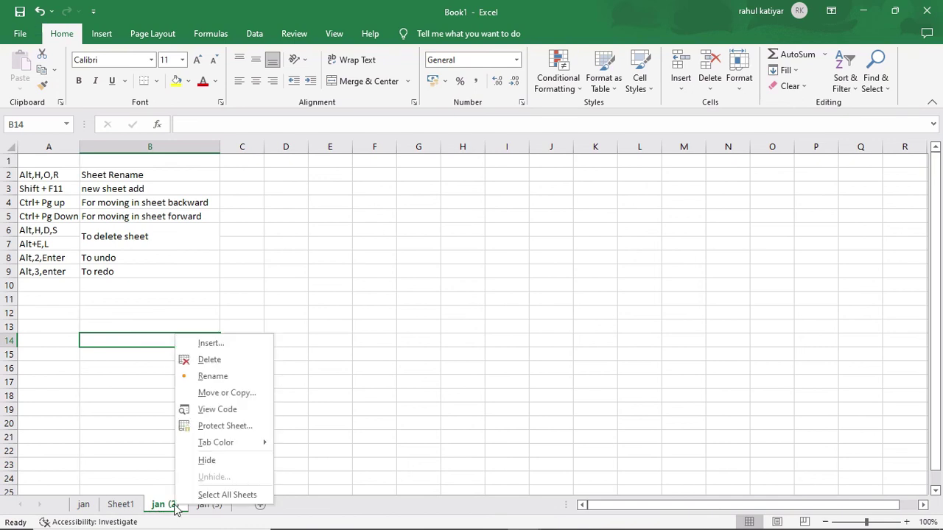
click(228, 447)
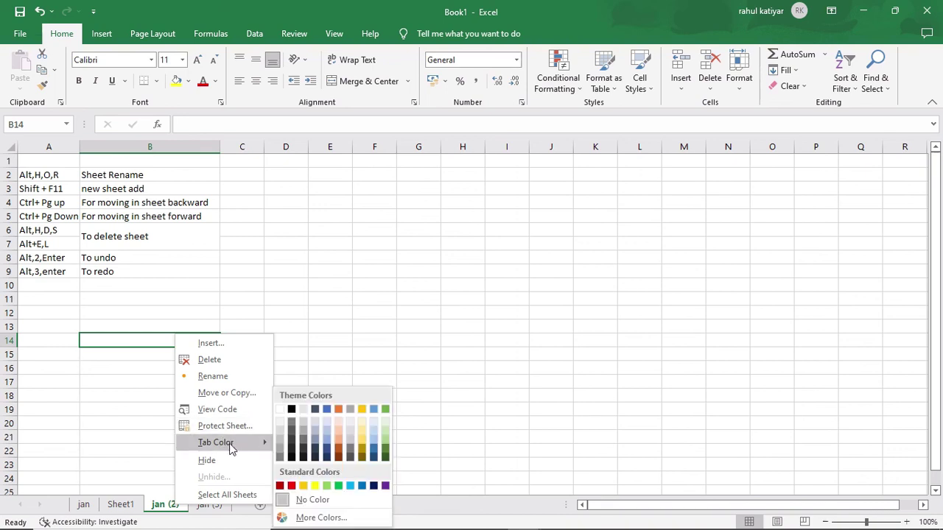
click(336, 420)
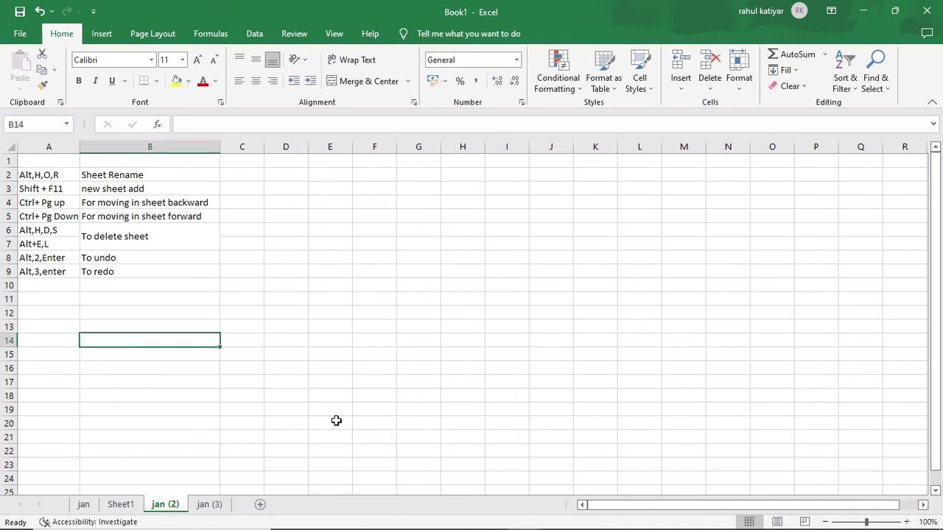
click(317, 437)
click(223, 507)
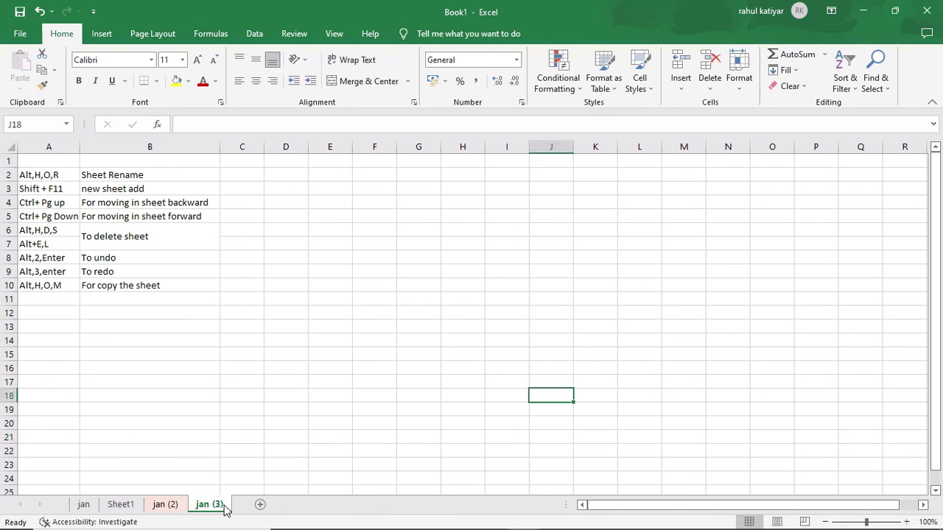
Step: Change the tab color of the jan (2) sheet to standard yellow
click(165, 506)
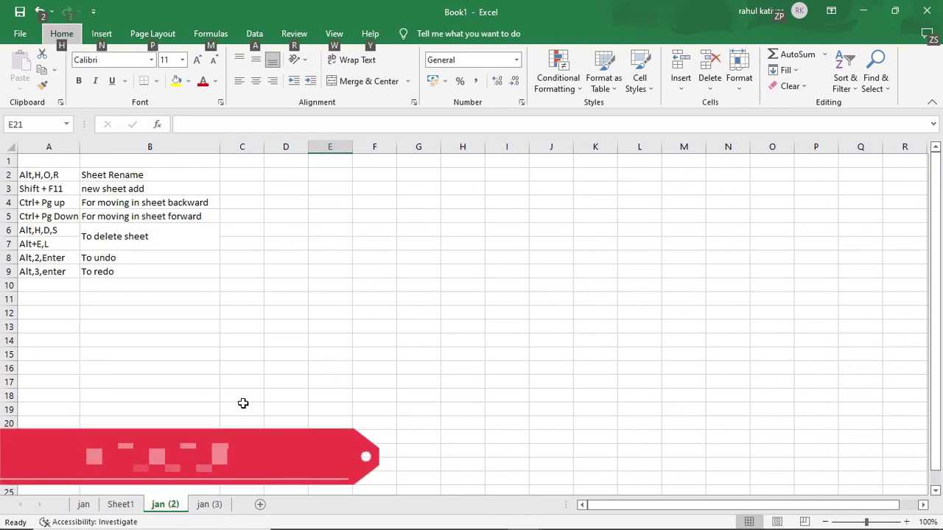
key(alt)
key(h)
key(o)
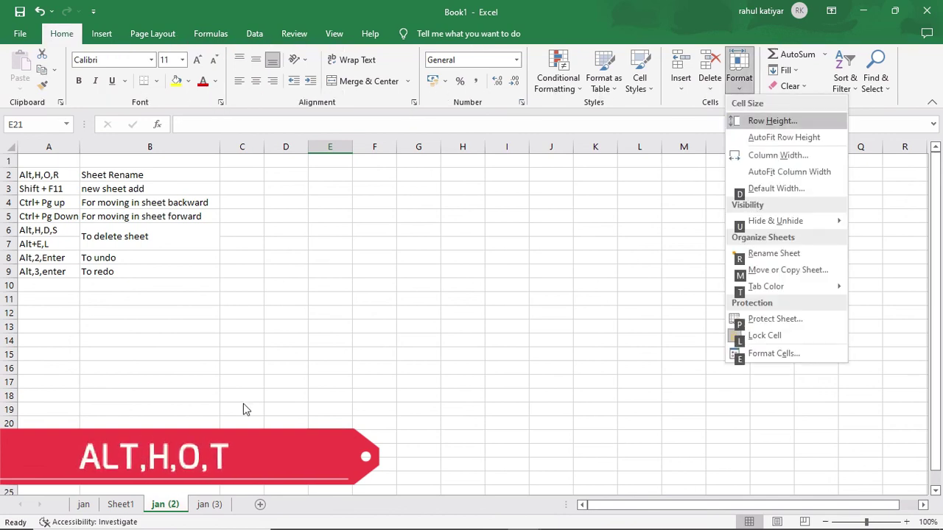
key(t)
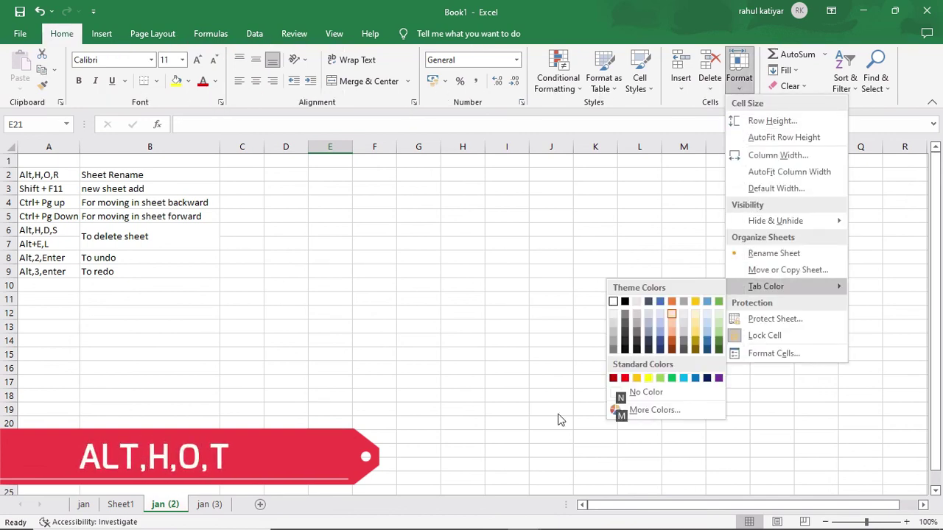
click(648, 377)
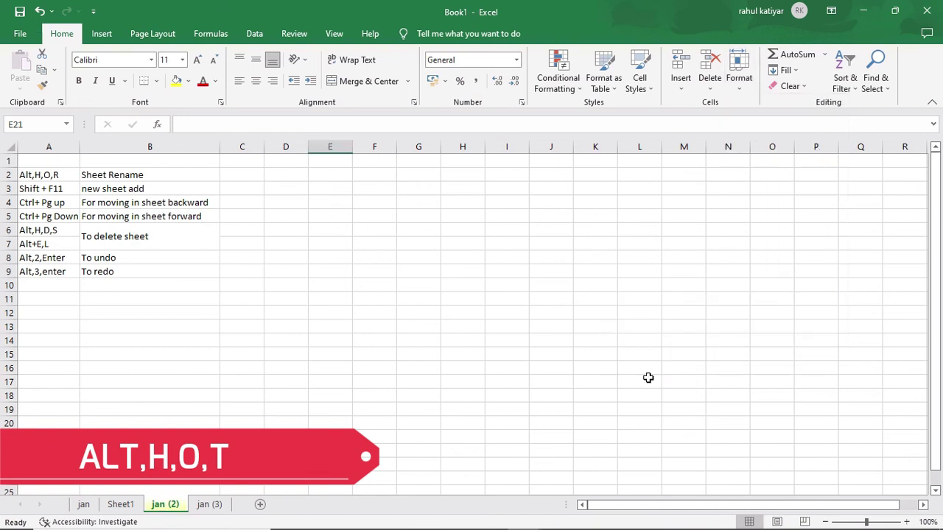
Step: On the jan (3) sheet, enter "Alt,H,O,T" in A11 and "to change tab color" in B11
click(221, 506)
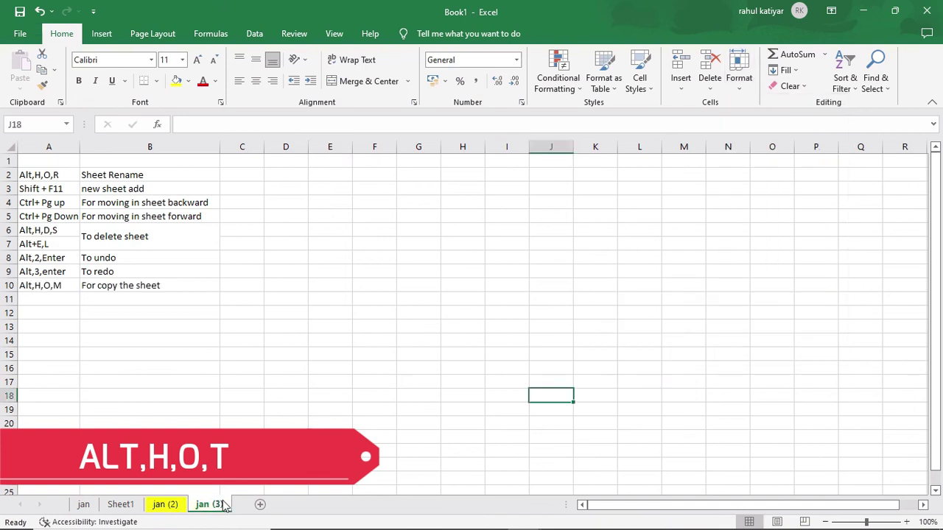
click(59, 301)
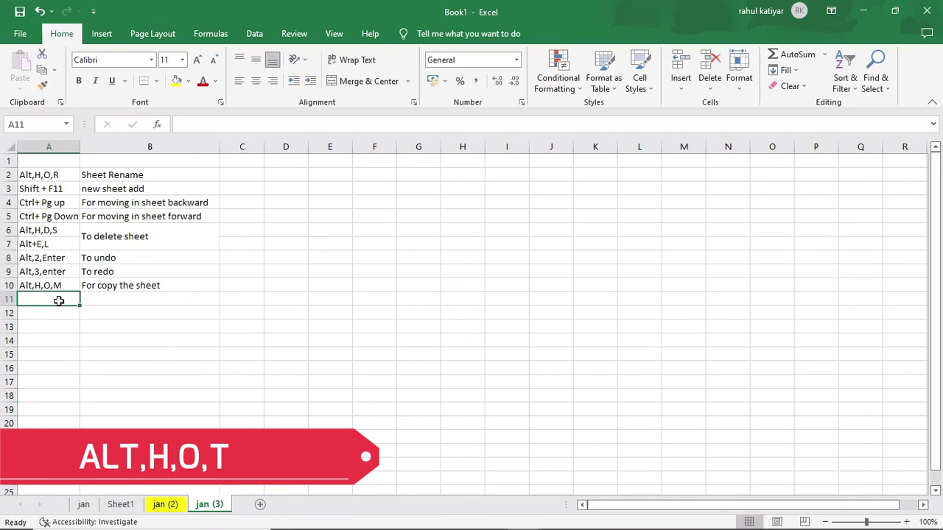
text(Alt)
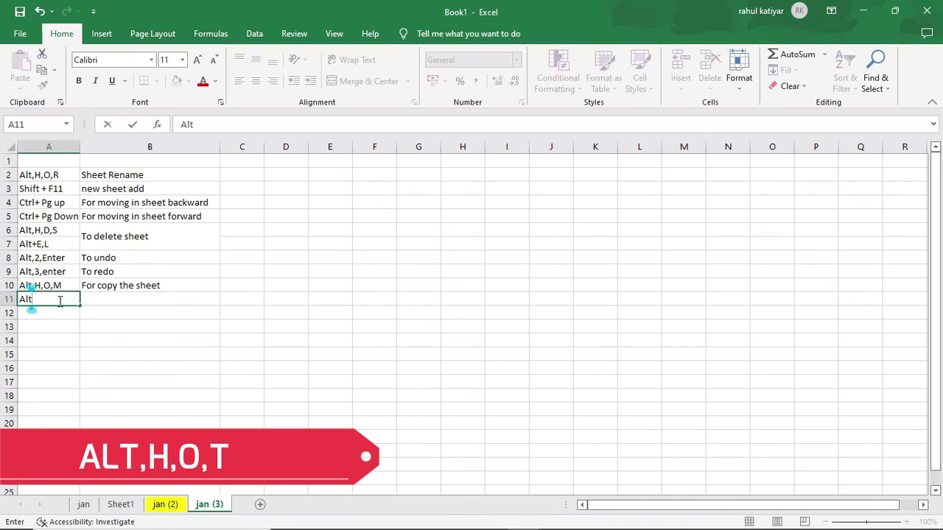
text(,H)
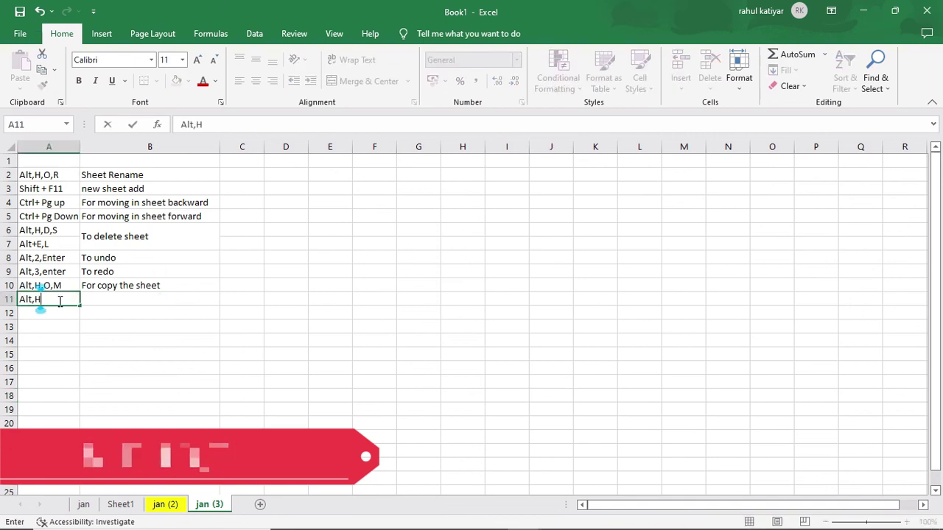
text(,O)
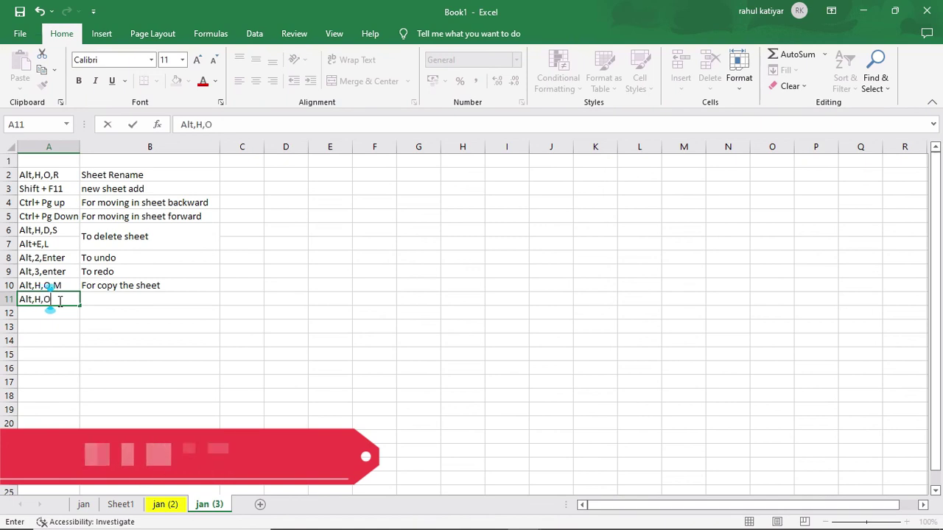
text(,T)
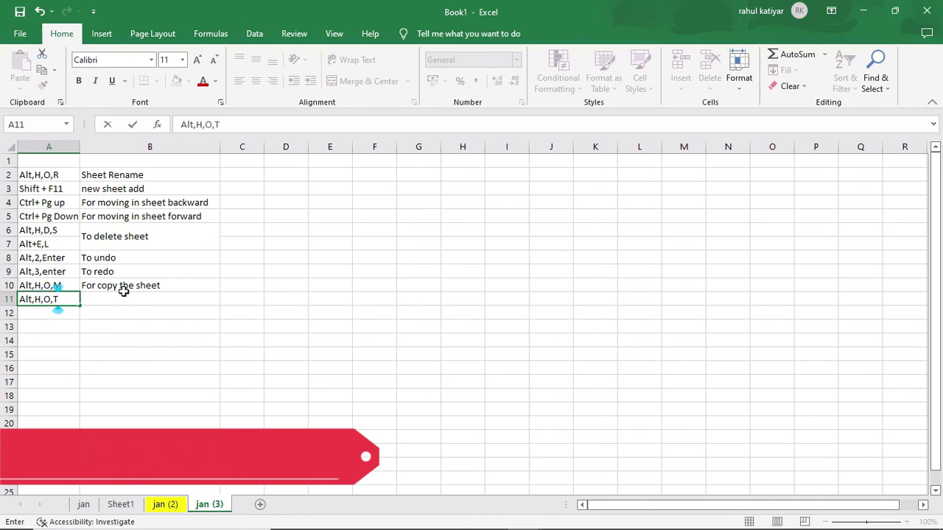
click(124, 295)
text(to )
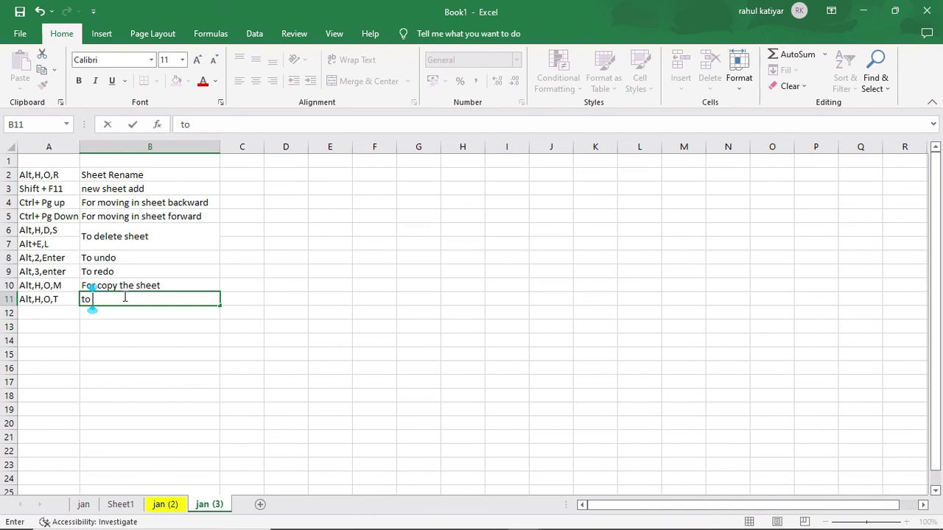
text(change tab color)
click(200, 342)
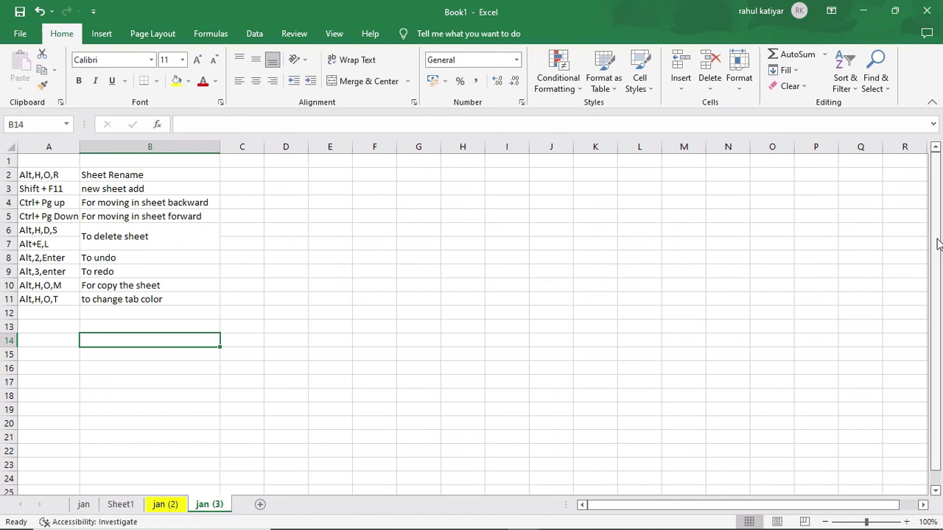
drag(938, 245, 937, 269)
drag(665, 501, 611, 518)
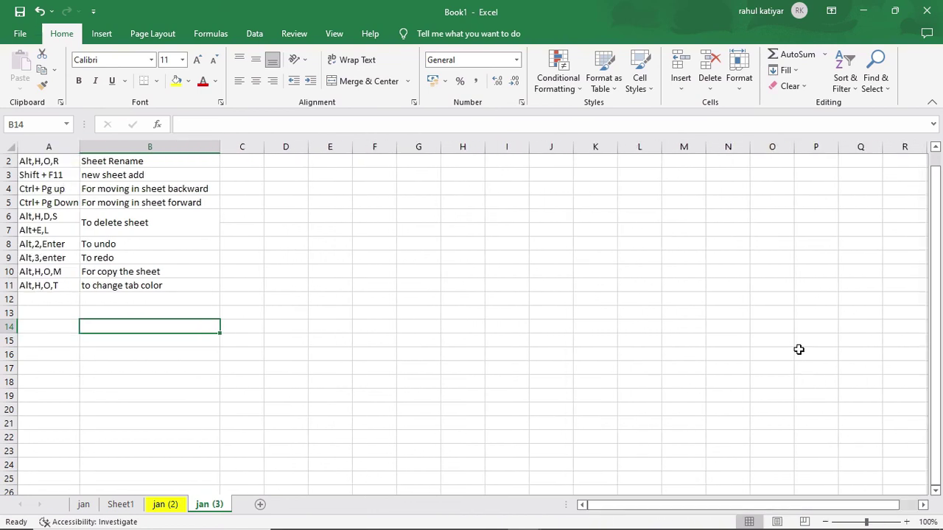
click(763, 263)
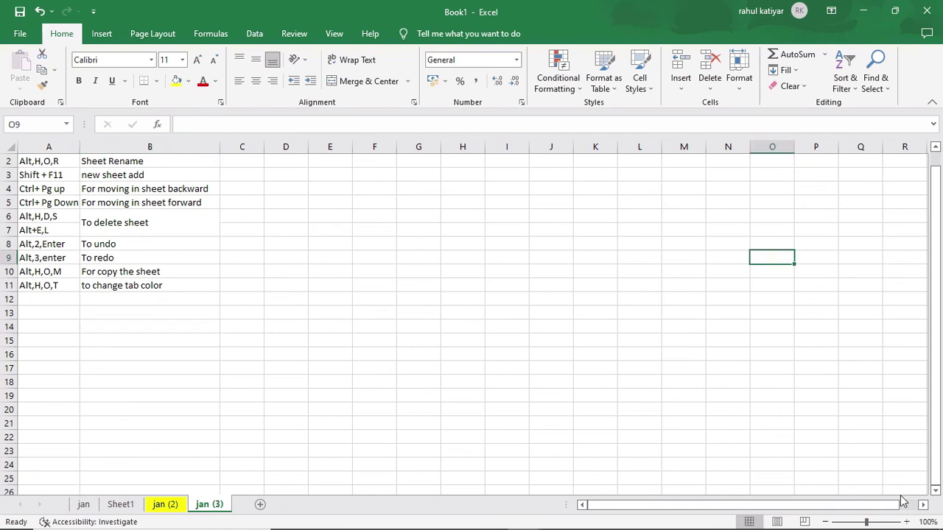
drag(883, 507, 795, 508)
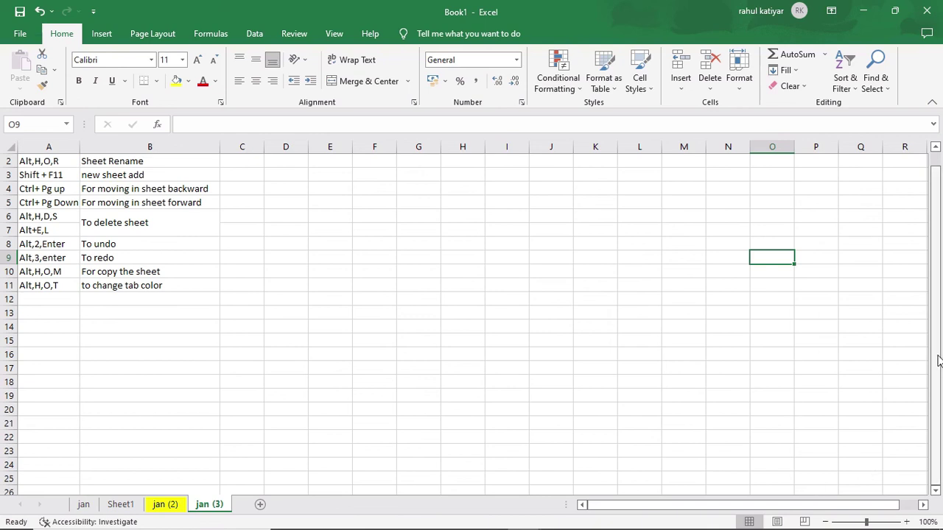
drag(938, 360, 935, 417)
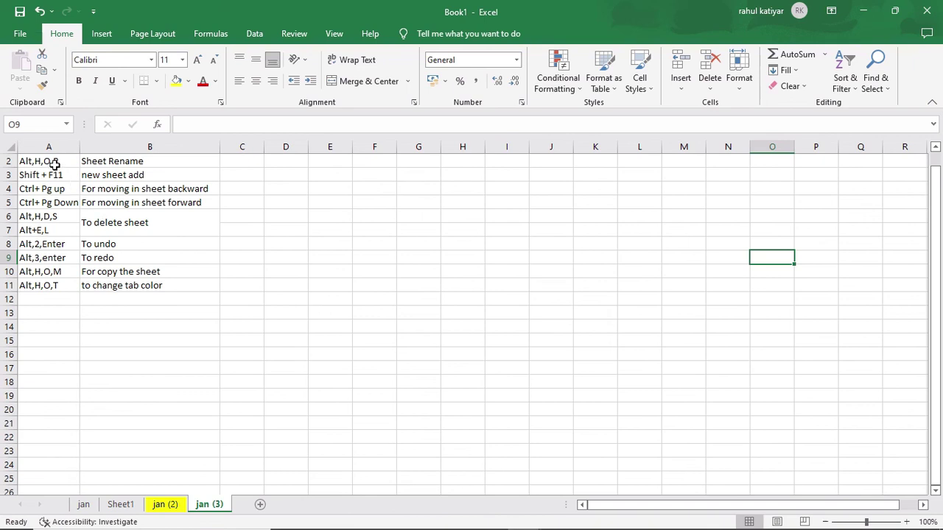
Step: Select the shortcut list in the range A2:B12 of the jan (3) sheet
drag(55, 162, 131, 293)
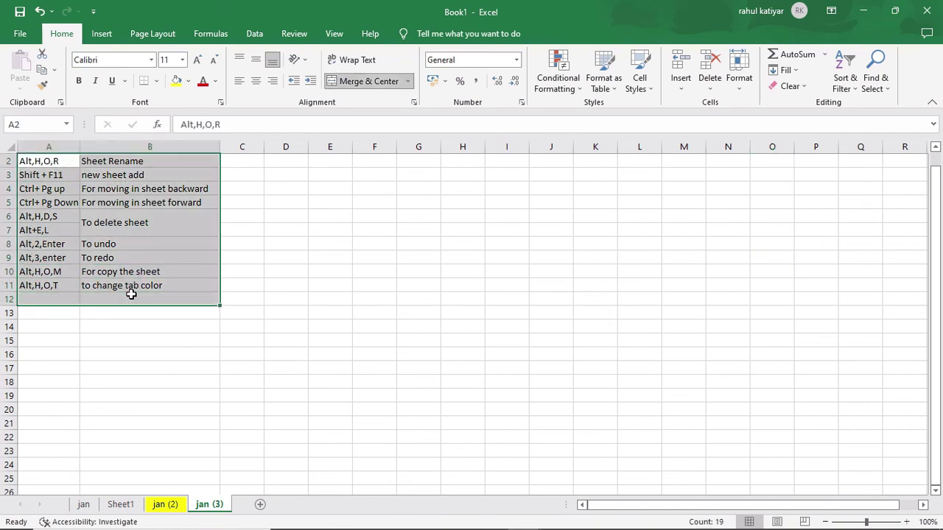